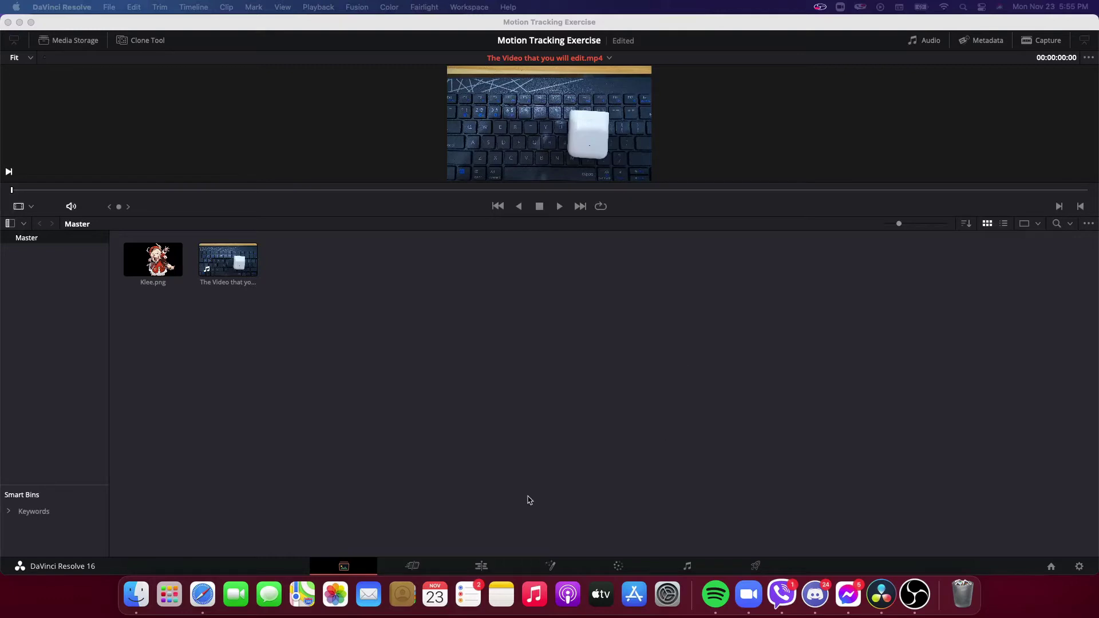
# Place the video "The Video that you will edit.mp4" at the start of a new timeline on the Edit page
pyautogui.click(483, 571)
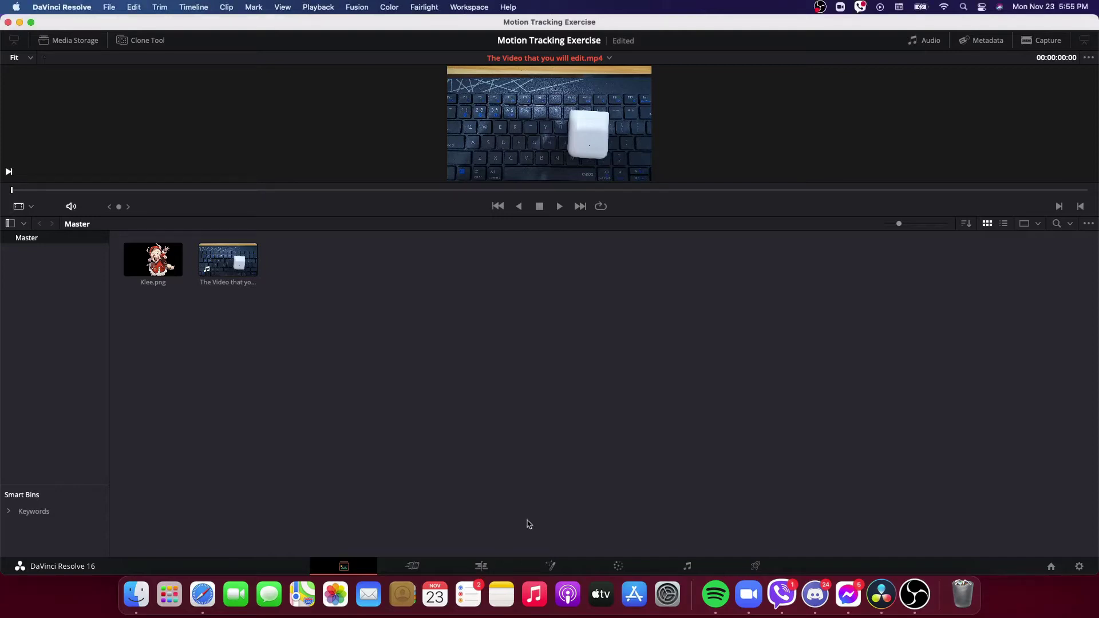
pyautogui.click(484, 567)
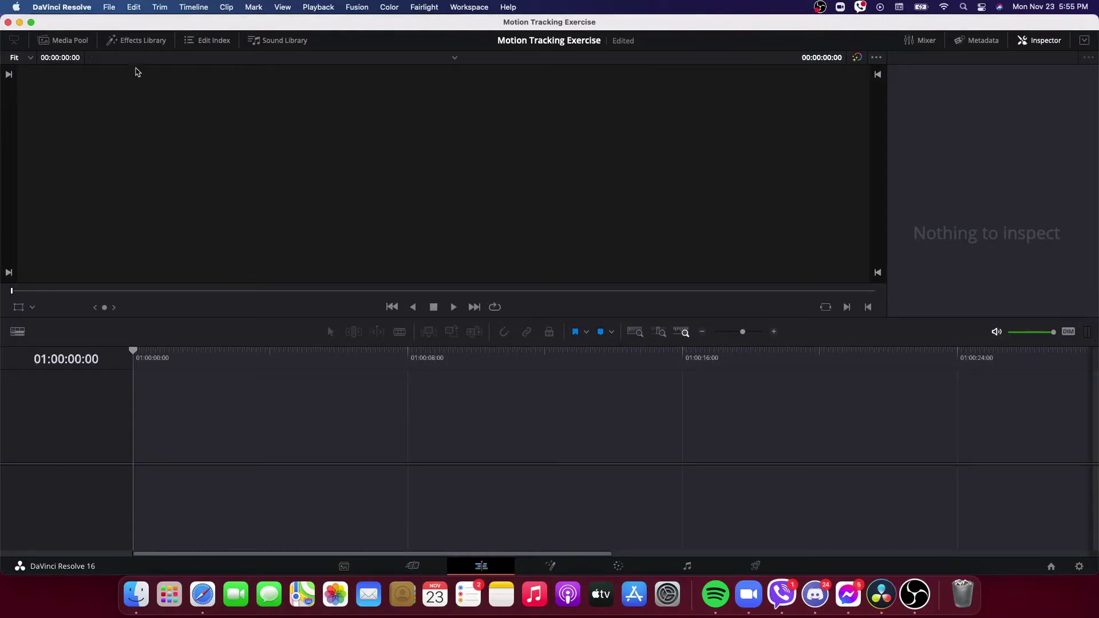
pyautogui.click(63, 40)
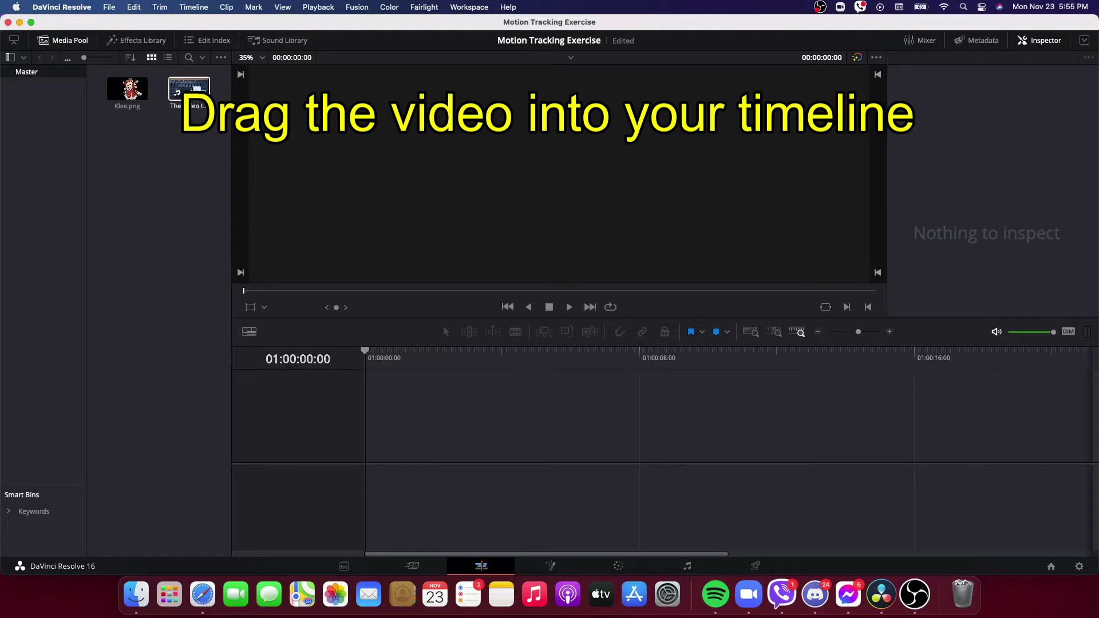
pyautogui.moveTo(189, 91); pyautogui.dragTo(385, 457)
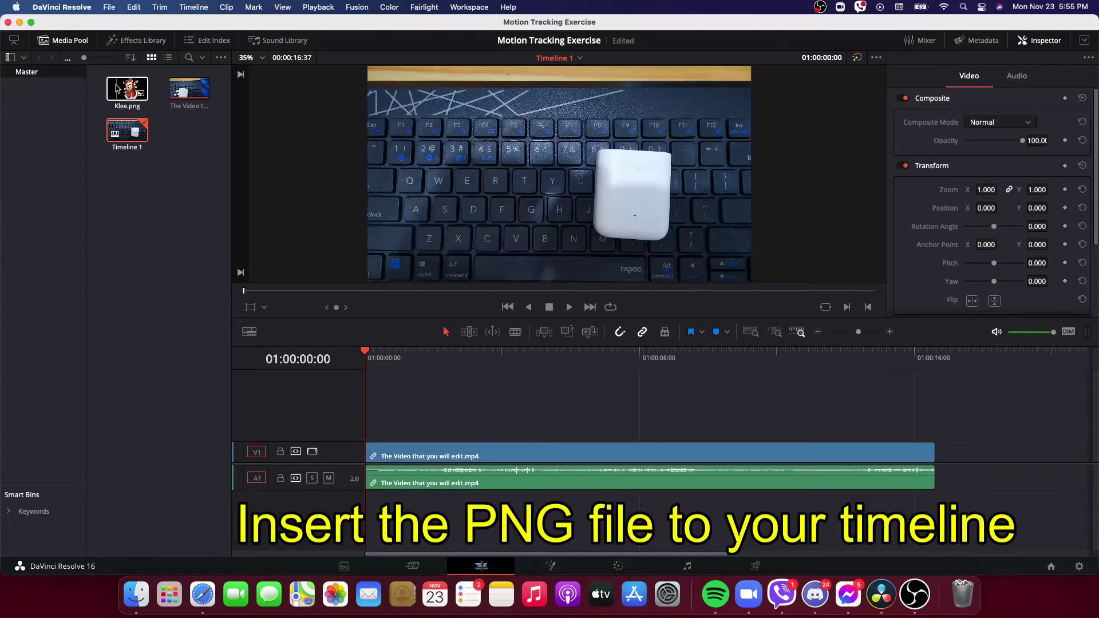
# Add Klee.png on a track above the video and extend it to the video's full length
pyautogui.moveTo(117, 87); pyautogui.dragTo(366, 425)
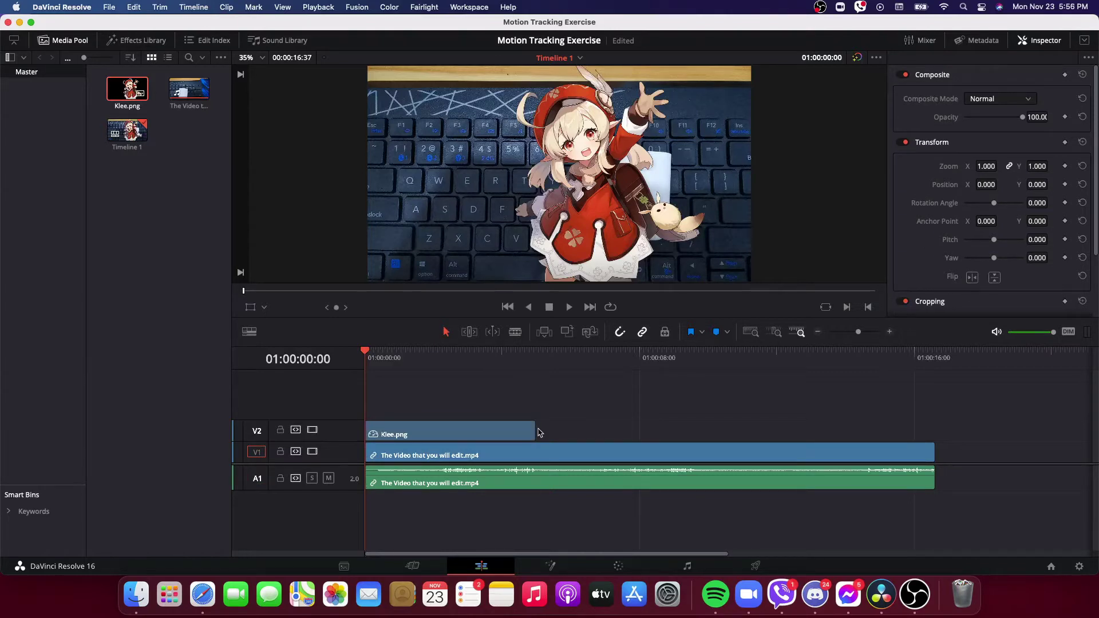
pyautogui.moveTo(537, 434); pyautogui.dragTo(934, 433)
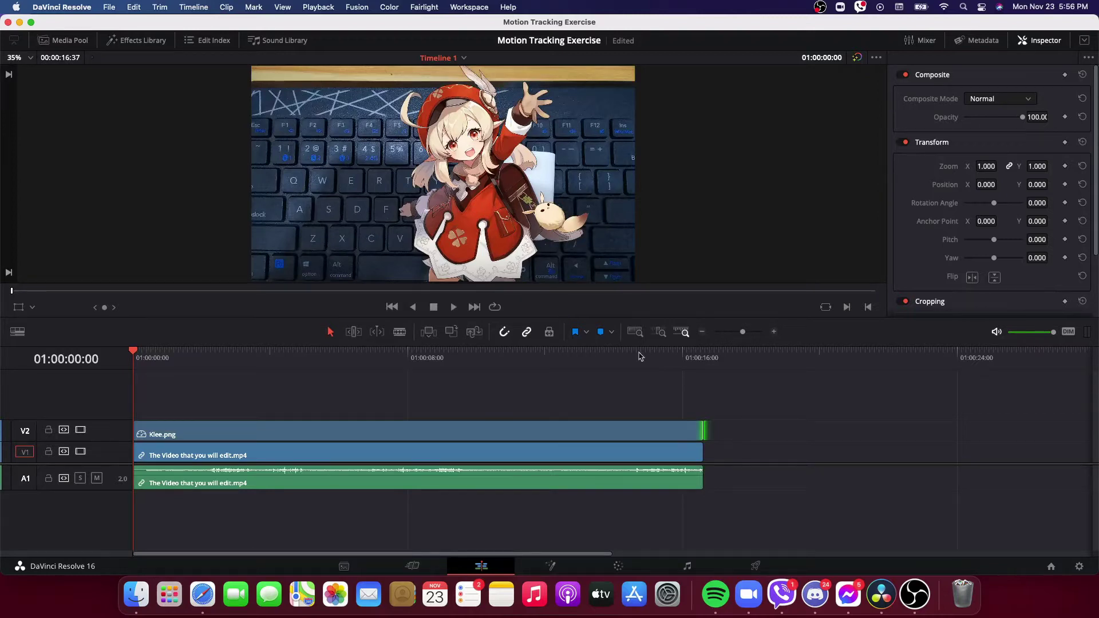
# Scale the Klee.png clip to 0.560 and position it over the white case at X 259, Y -8
pyautogui.click(531, 432)
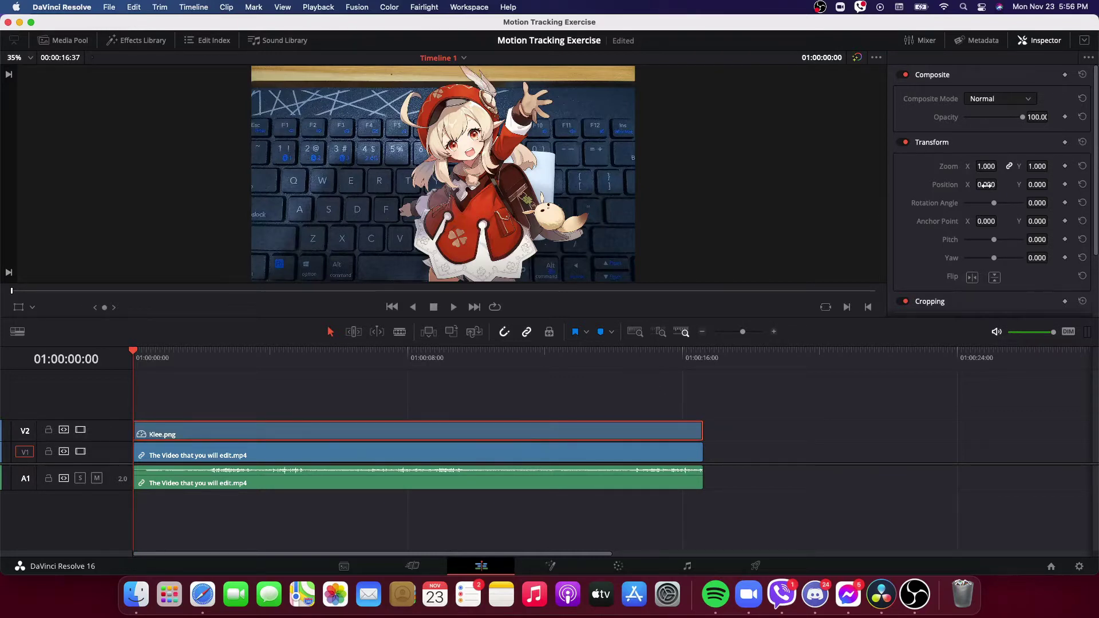
pyautogui.moveTo(986, 185)
pyautogui.mouseDown()
pyautogui.moveTo(1010, 184)
pyautogui.moveTo(989, 166)
pyautogui.moveTo(1004, 166)
pyautogui.moveTo(989, 169)
pyautogui.moveTo(1000, 184)
pyautogui.mouseUp()
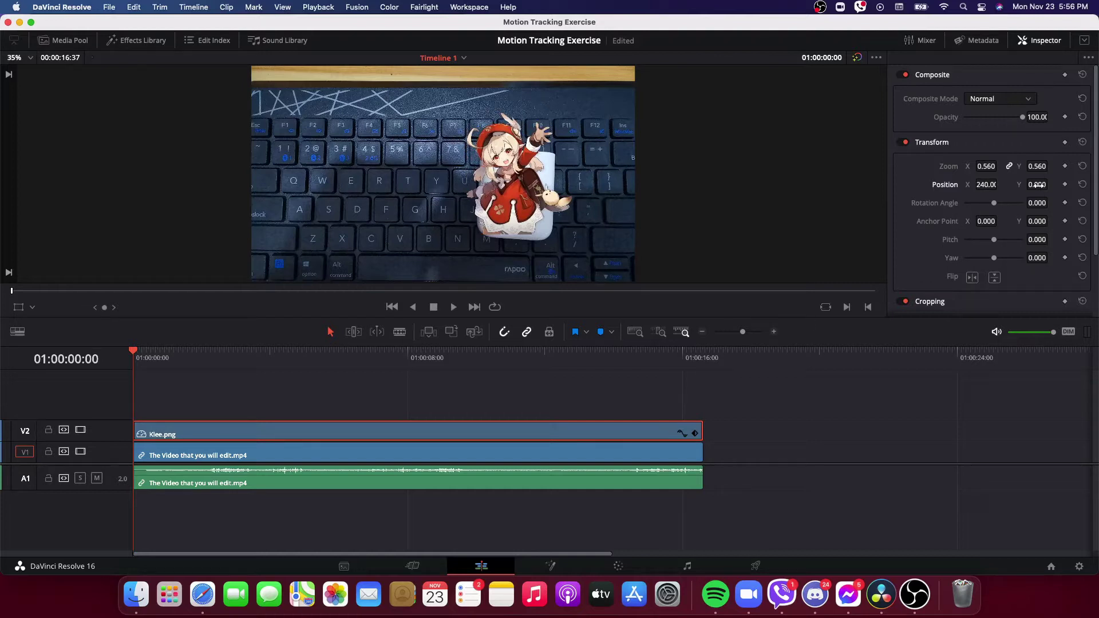
pyautogui.moveTo(1037, 185); pyautogui.dragTo(1000, 183)
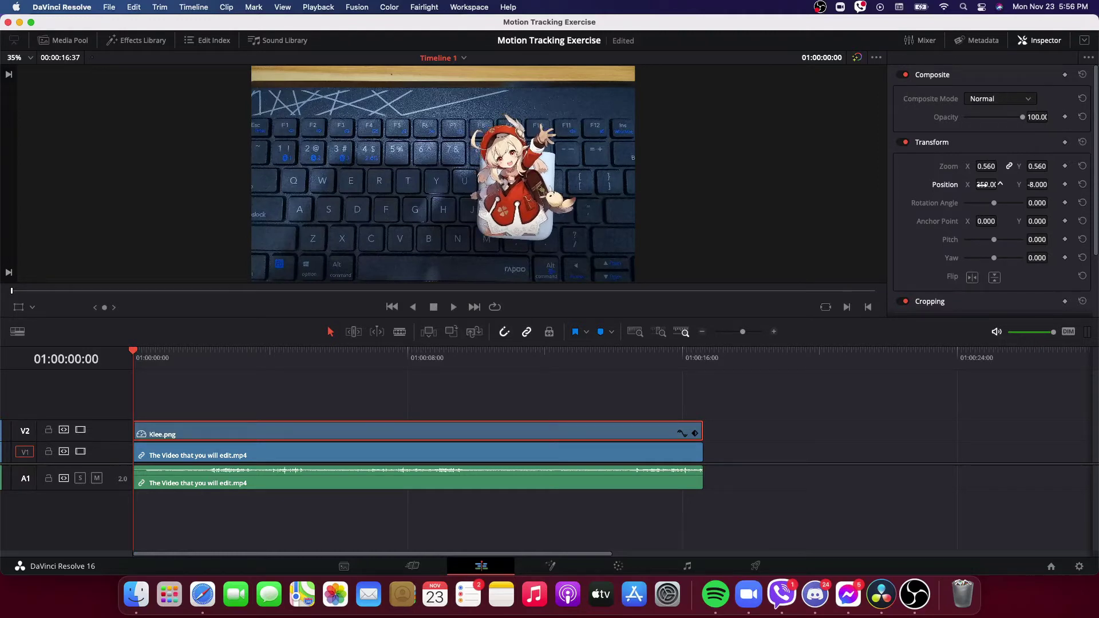
pyautogui.click(783, 389)
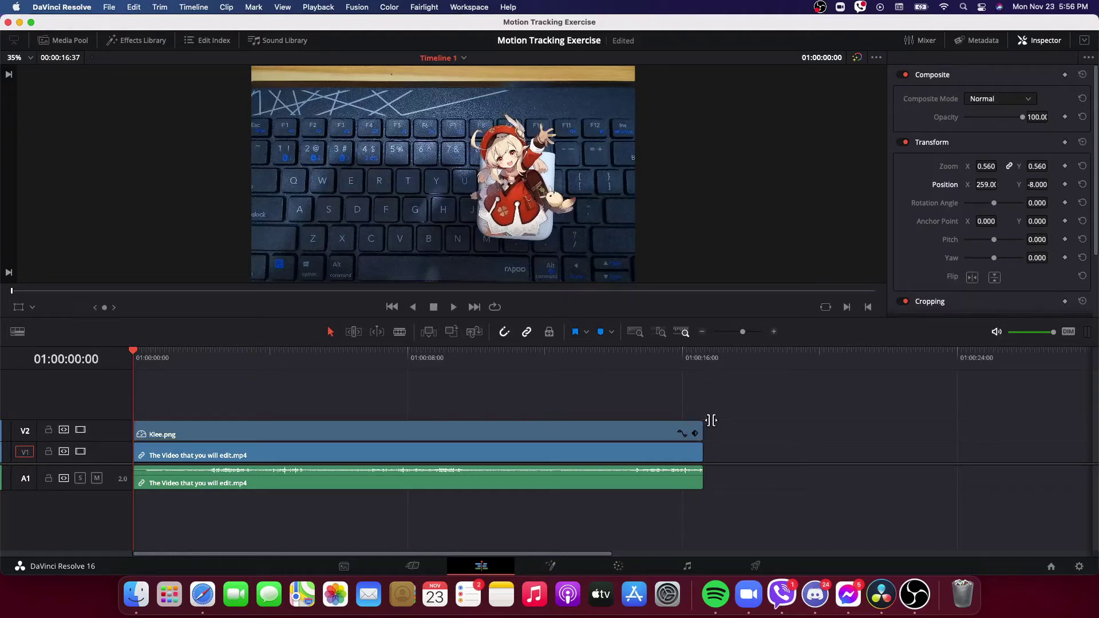
# Combine the Klee.png and video clips on the timeline into a new Fusion clip
pyautogui.moveTo(732, 406); pyautogui.dragTo(602, 510)
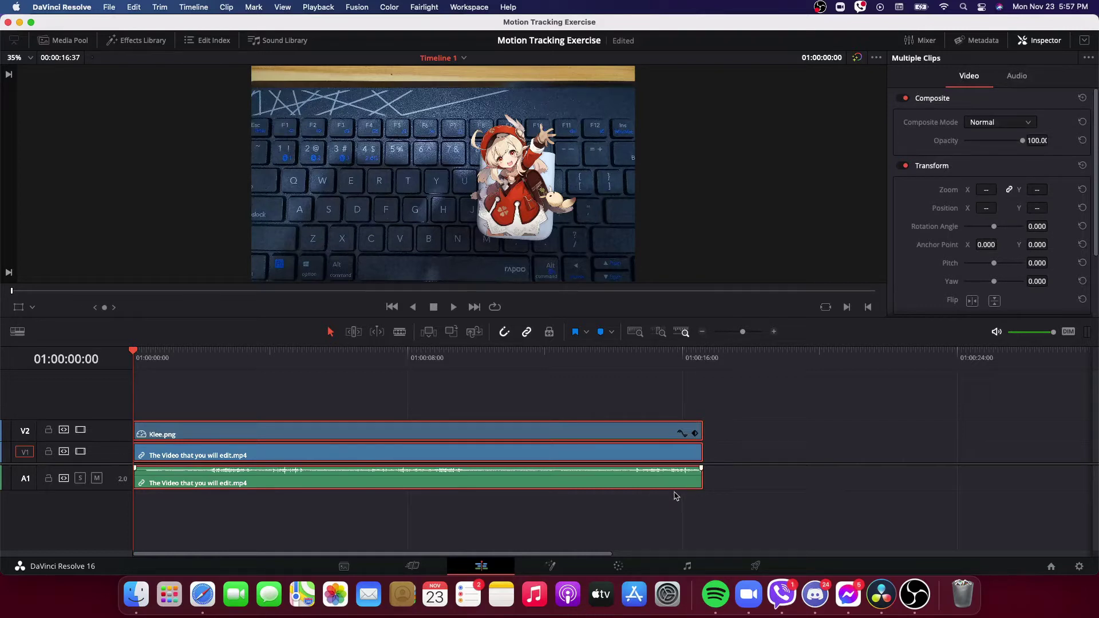
pyautogui.rightClick(628, 468)
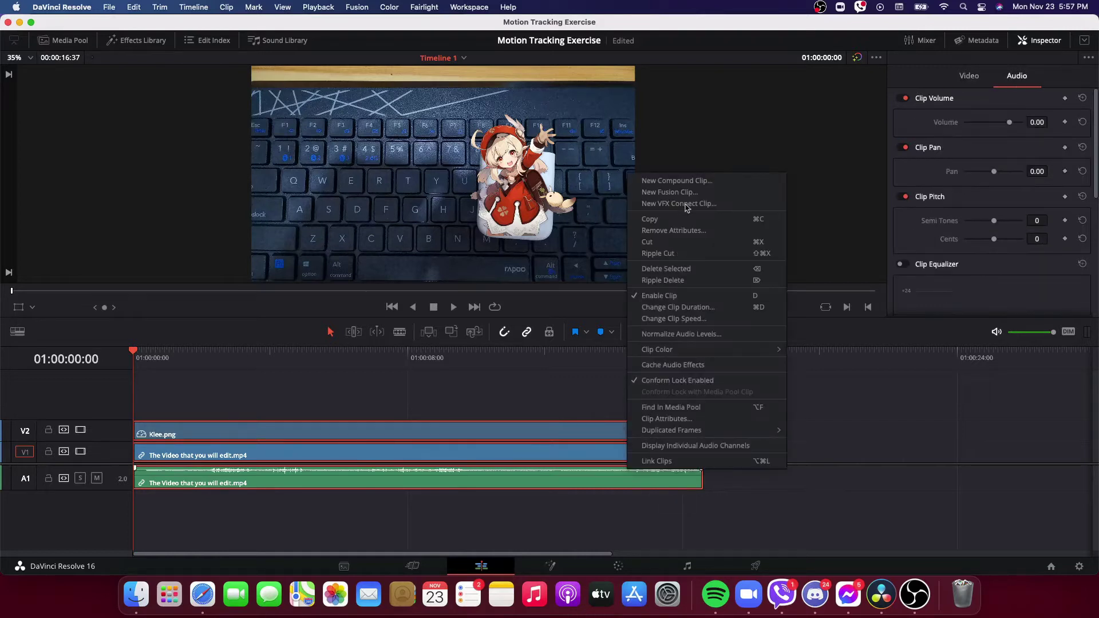
pyautogui.click(654, 194)
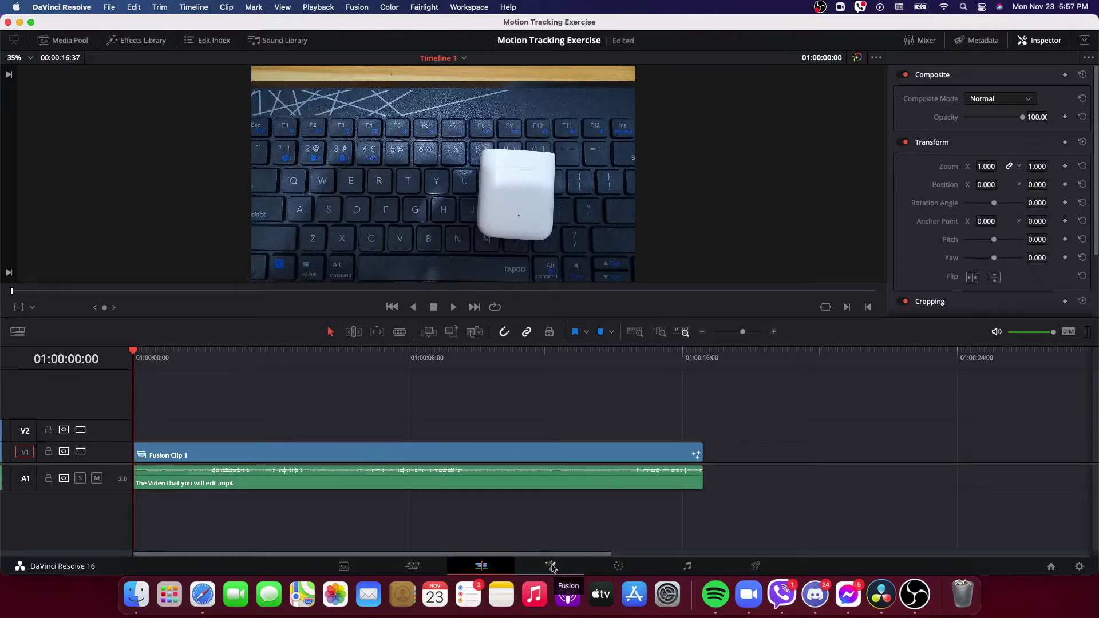
# Open the clip on the Fusion page and spread out the Merge1, MediaIn1 and MediaIn2 nodes
pyautogui.click(552, 567)
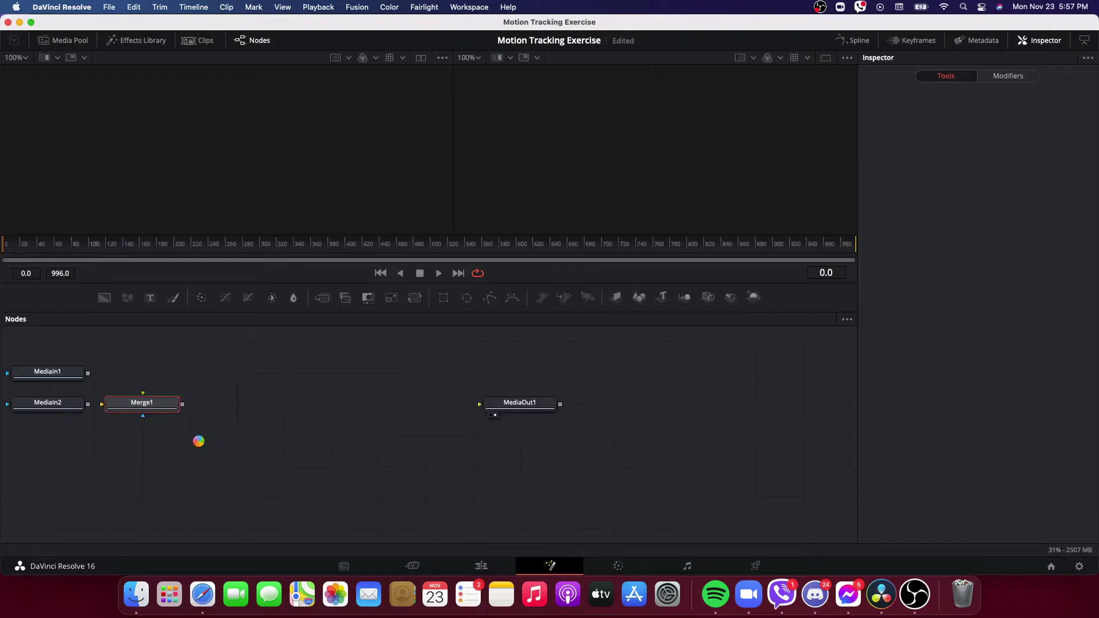
pyautogui.moveTo(132, 407); pyautogui.dragTo(272, 374)
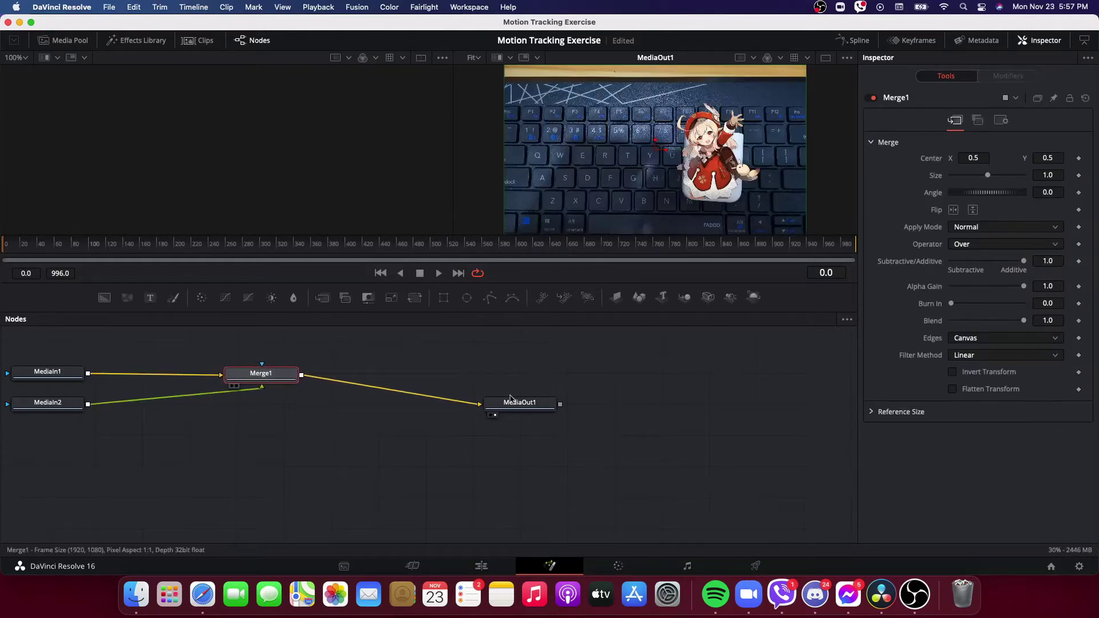
pyautogui.moveTo(65, 373); pyautogui.dragTo(71, 359)
pyautogui.hscroll(-1, 59, 408)
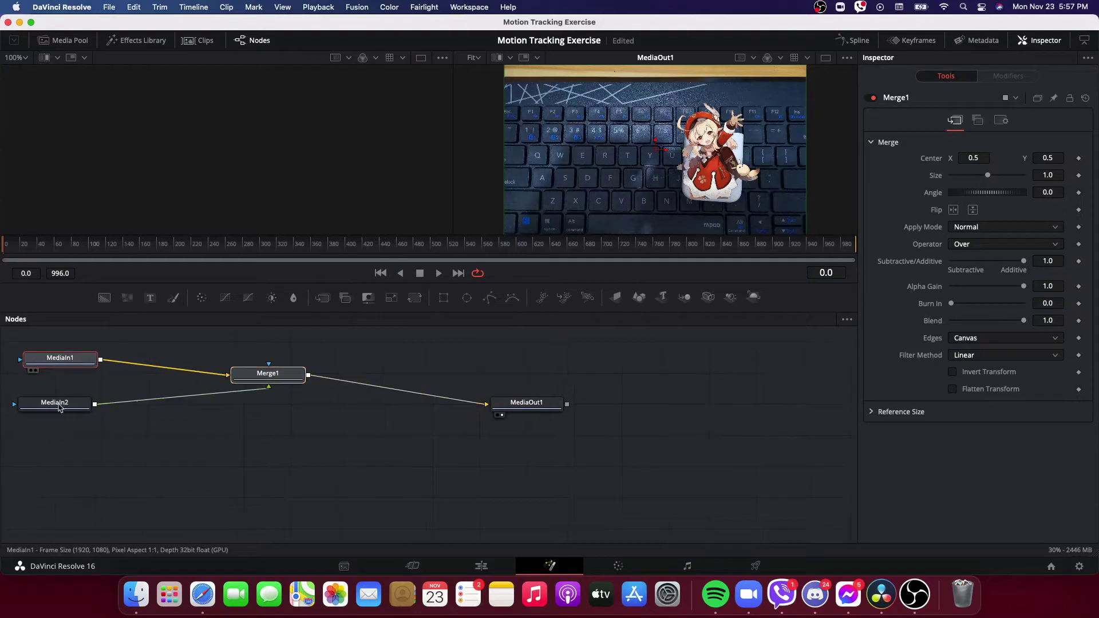
pyautogui.click(64, 364)
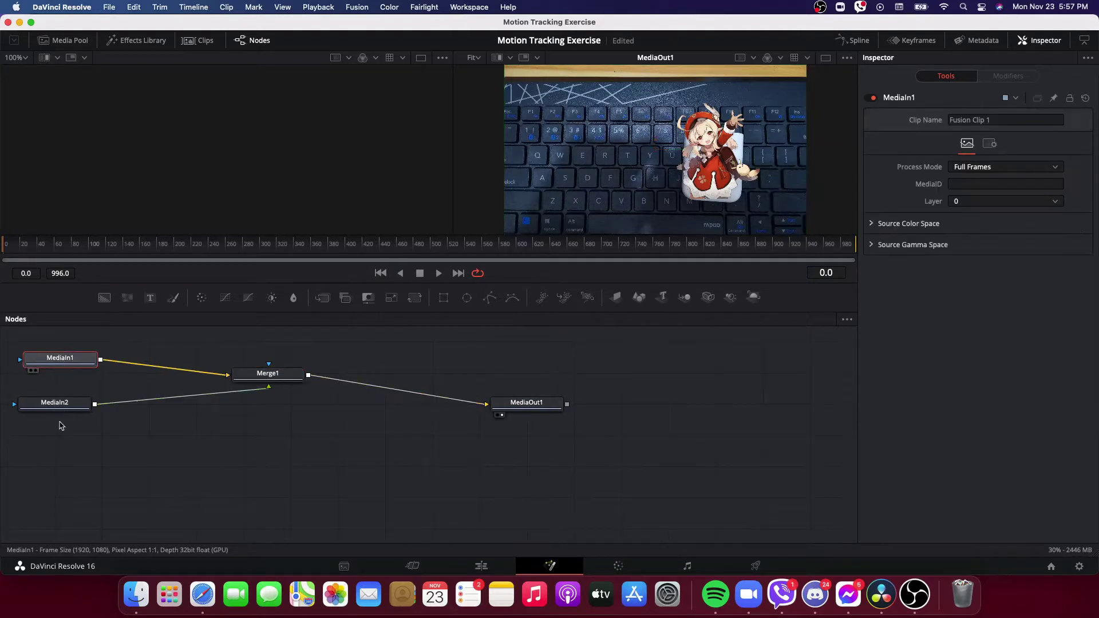
pyautogui.moveTo(58, 404); pyautogui.dragTo(63, 423)
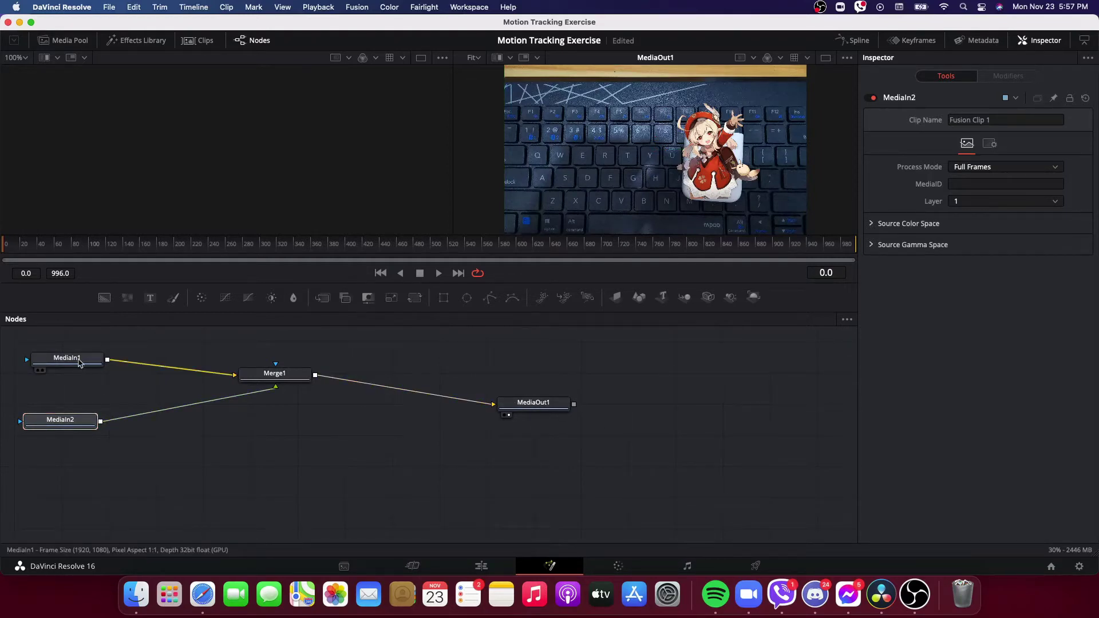
# Preview MediaIn1 and MediaIn2 one after the other in the viewer beside the MediaOut1 view
pyautogui.click(79, 362)
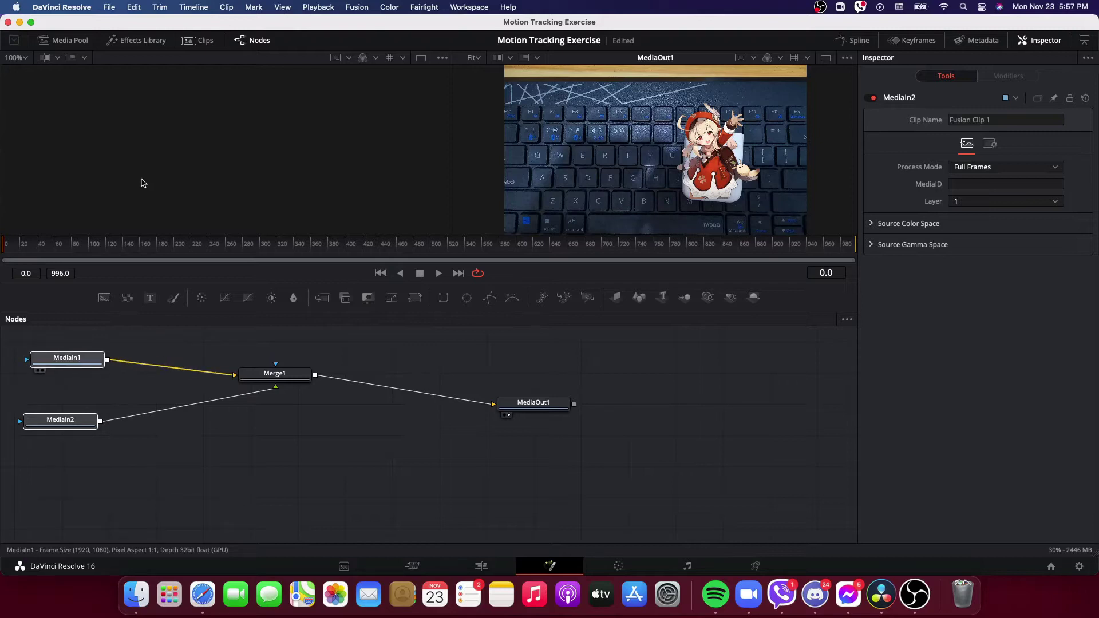
pyautogui.moveTo(142, 179); pyautogui.dragTo(151, 191)
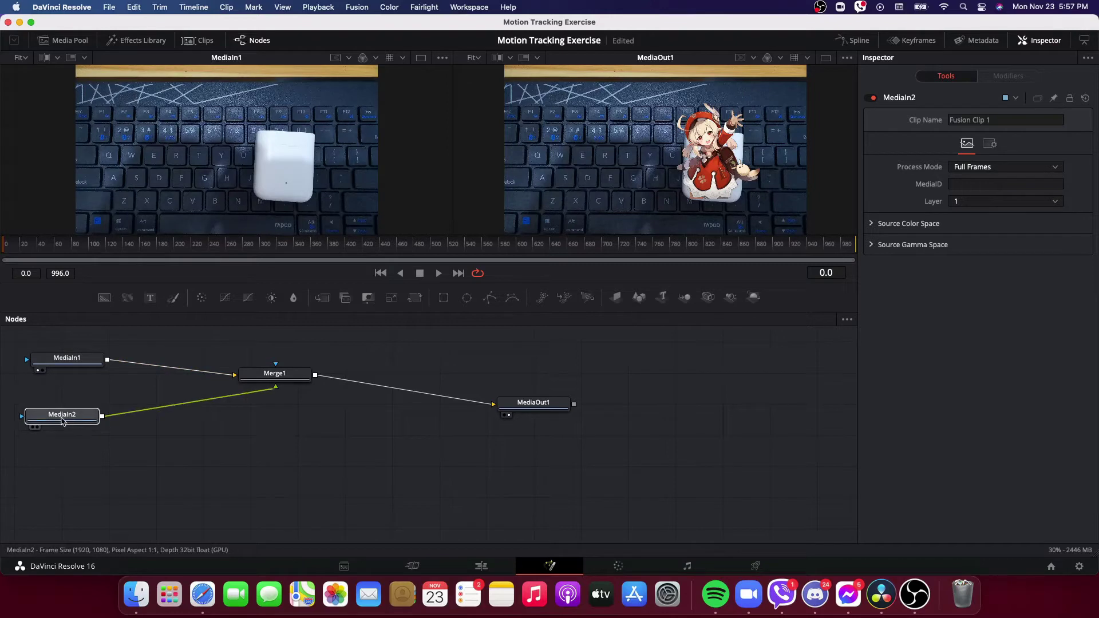
pyautogui.moveTo(179, 129); pyautogui.dragTo(241, 182)
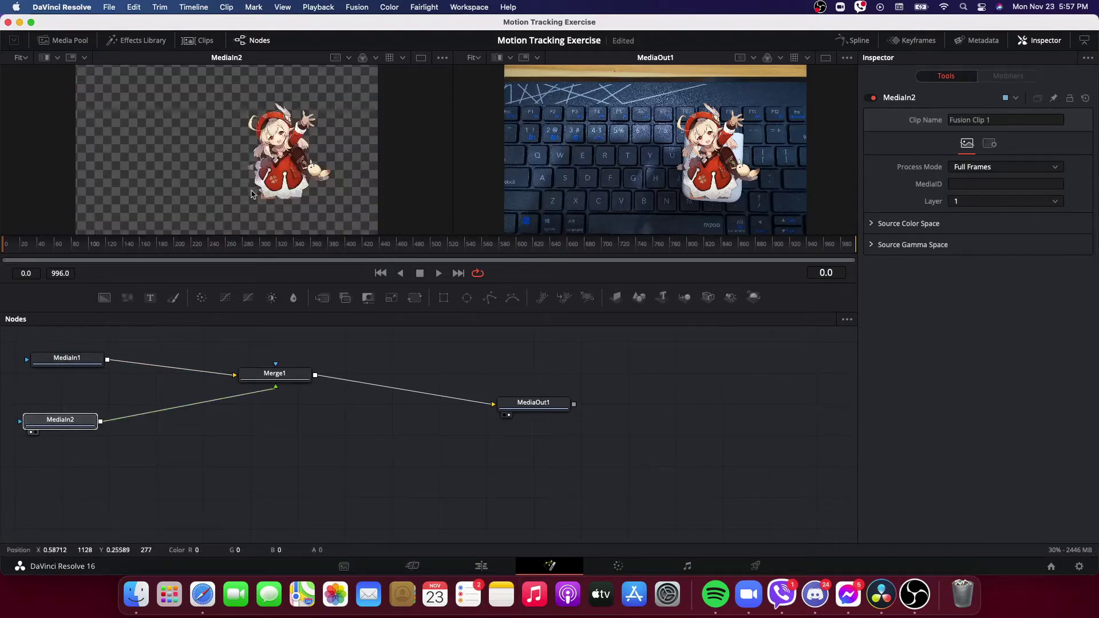
# Move Merge1 farther from the media inputs and load MediaIn1 into the viewer beside MediaOut1
pyautogui.moveTo(288, 375); pyautogui.dragTo(307, 366)
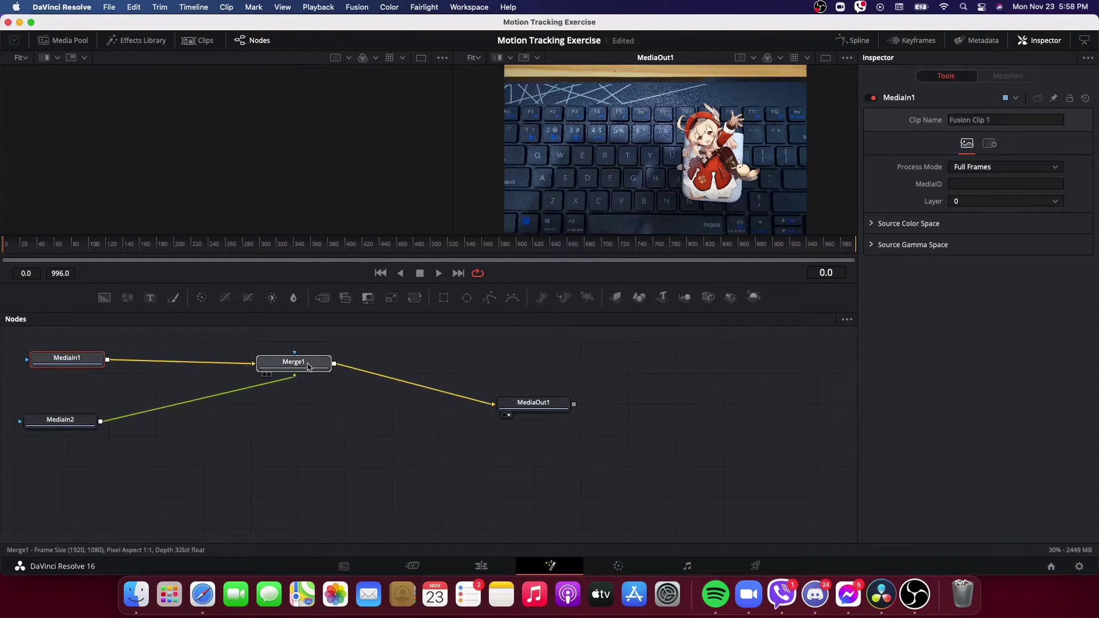
pyautogui.click(322, 362)
pyautogui.moveTo(64, 351); pyautogui.dragTo(189, 135)
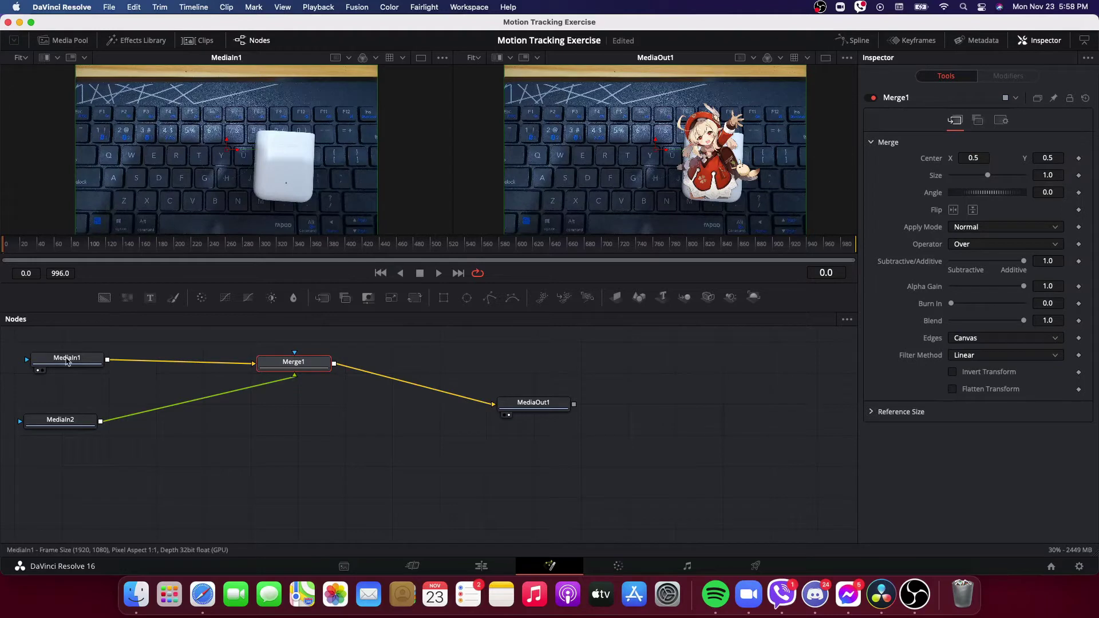
pyautogui.moveTo(67, 360)
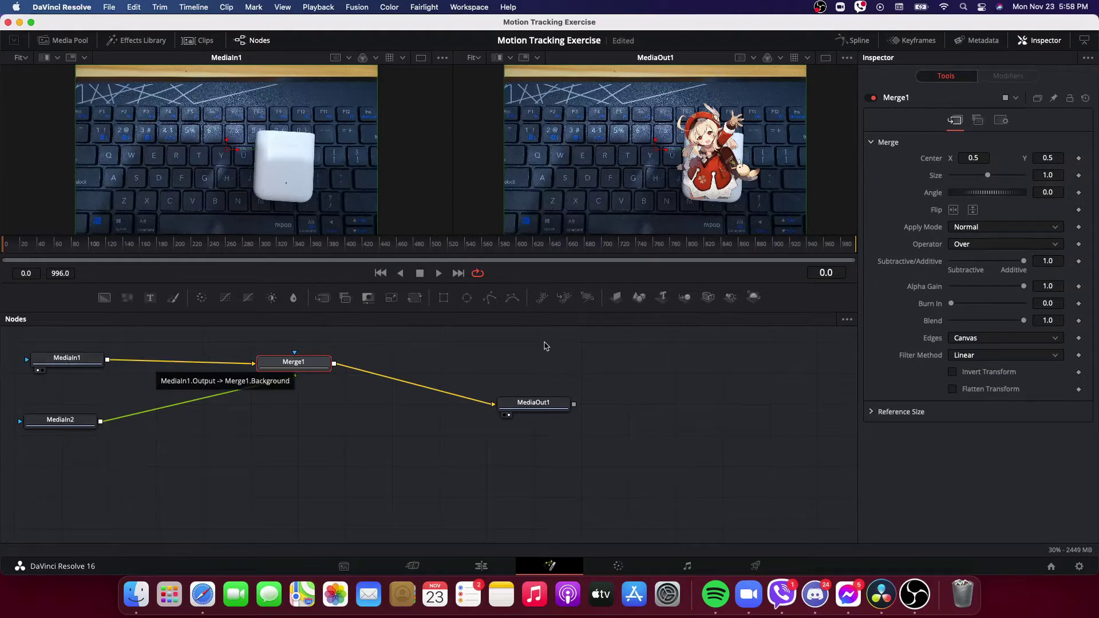
pyautogui.click(577, 364)
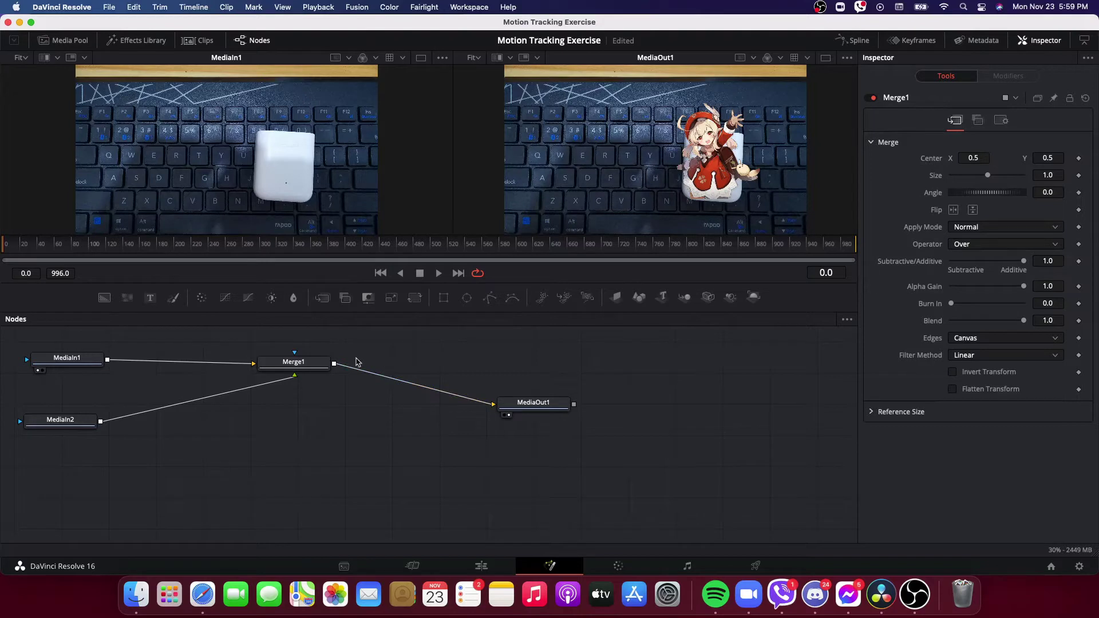
# Insert a Planar Tracker between MediaIn1 and Merge1, and space the tracker and merge nodes farther apart
pyautogui.moveTo(71, 364)
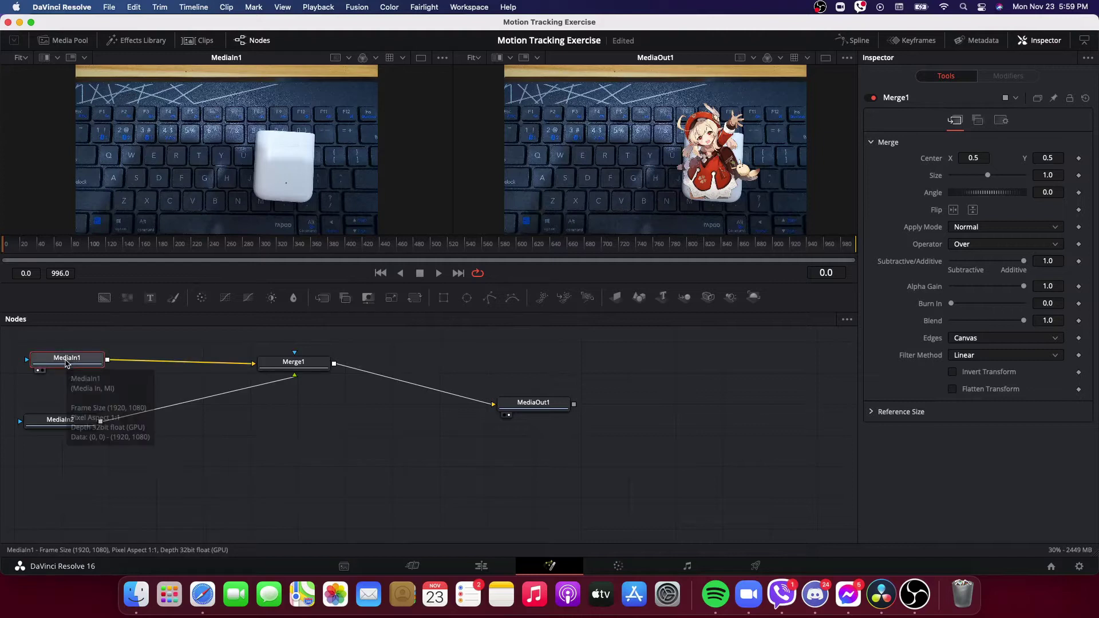
pyautogui.click(71, 359)
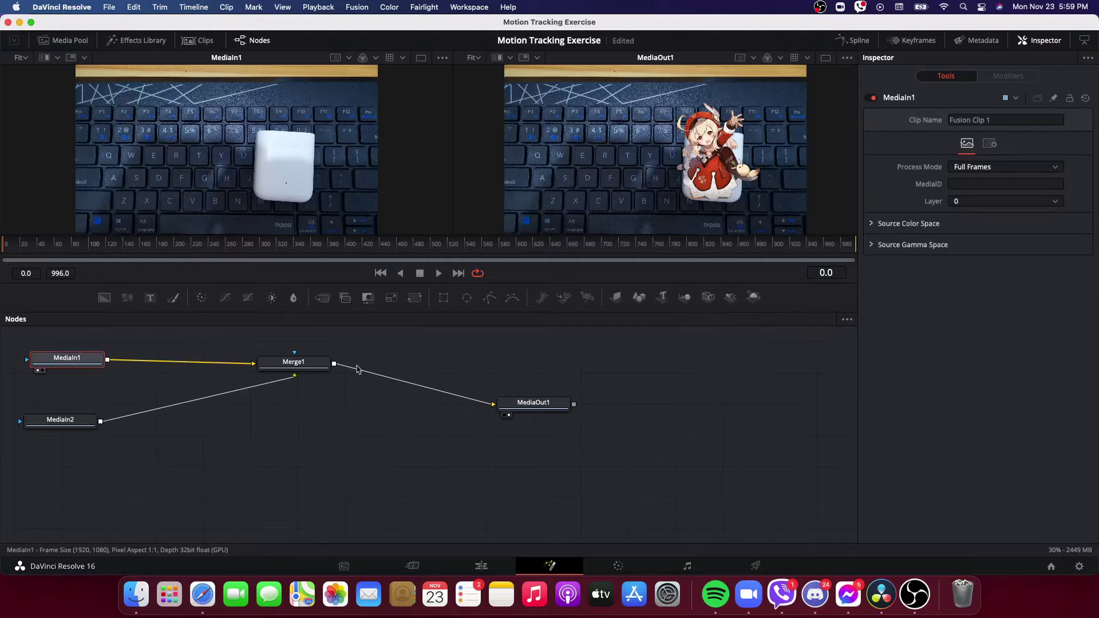
pyautogui.rightClick(112, 369)
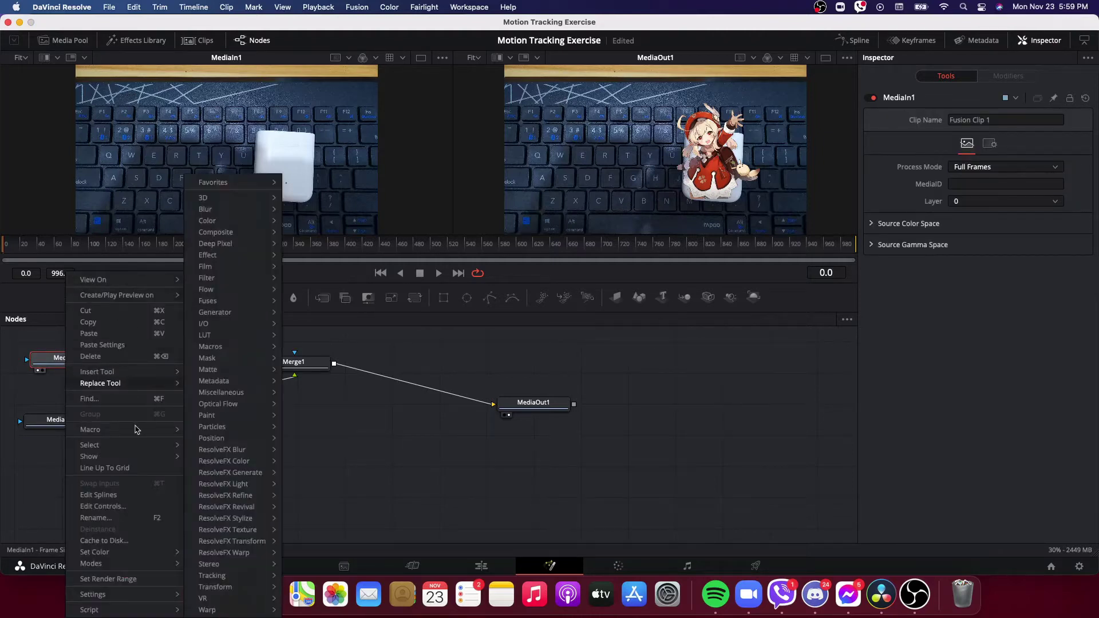
pyautogui.moveTo(137, 374)
pyautogui.moveTo(251, 580)
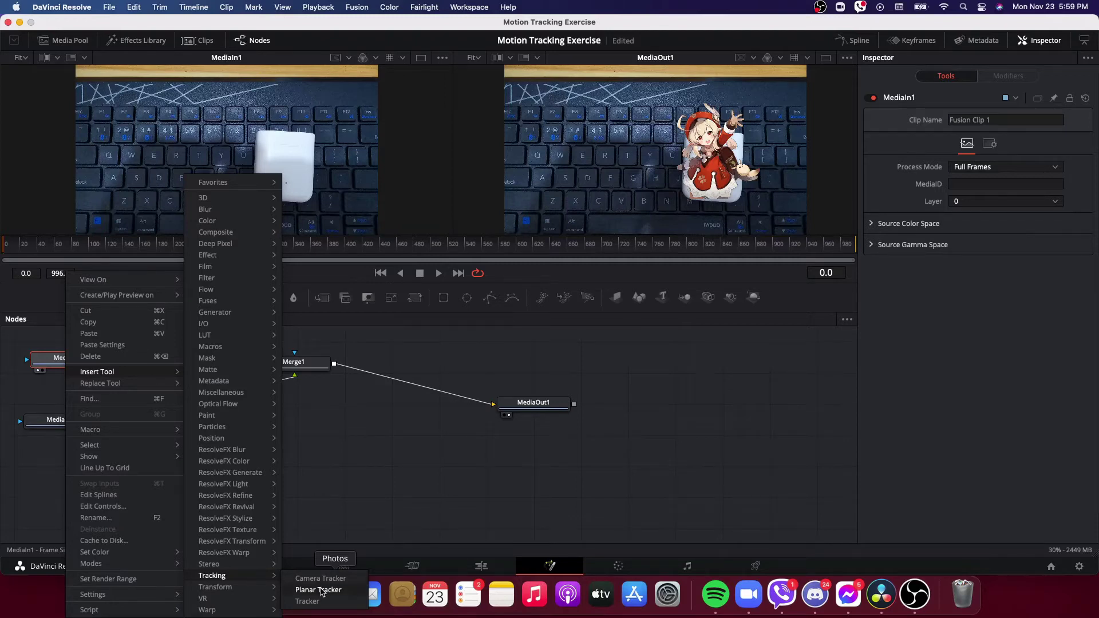
pyautogui.click(319, 589)
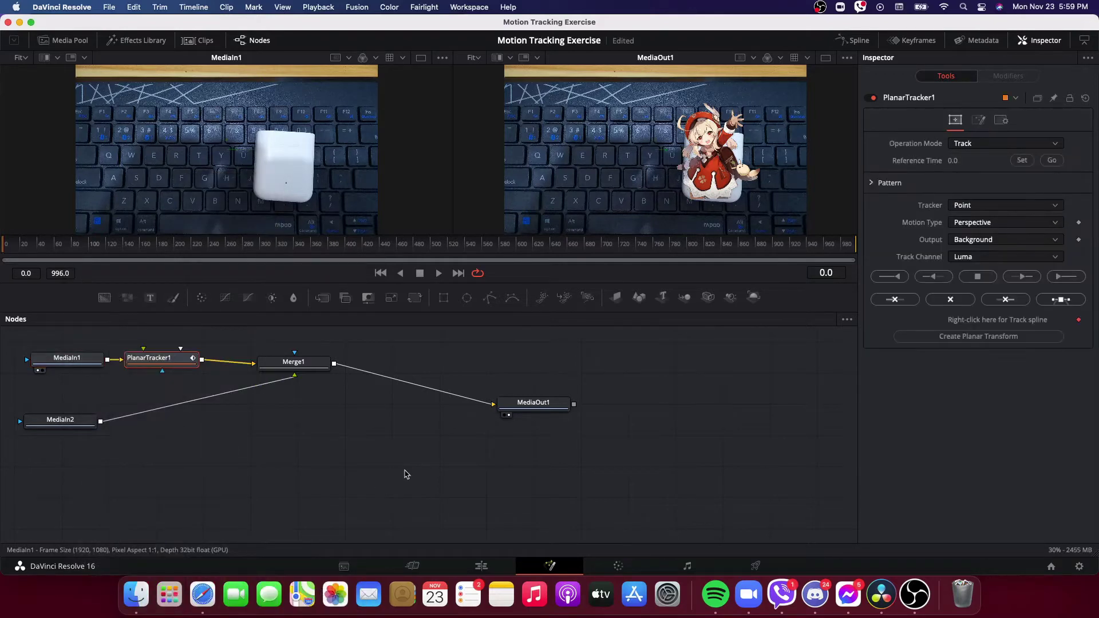
pyautogui.moveTo(162, 359); pyautogui.dragTo(179, 358)
pyautogui.moveTo(282, 362); pyautogui.dragTo(324, 362)
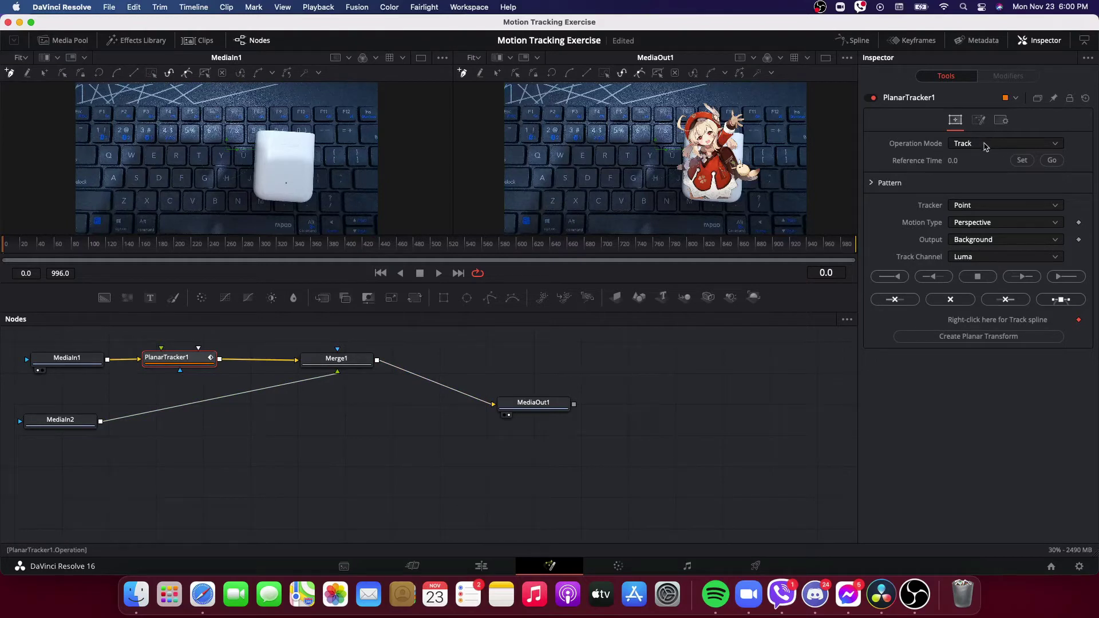
# Set the planar tracker's operation mode to Track and its tracker type to Point
pyautogui.click(986, 147)
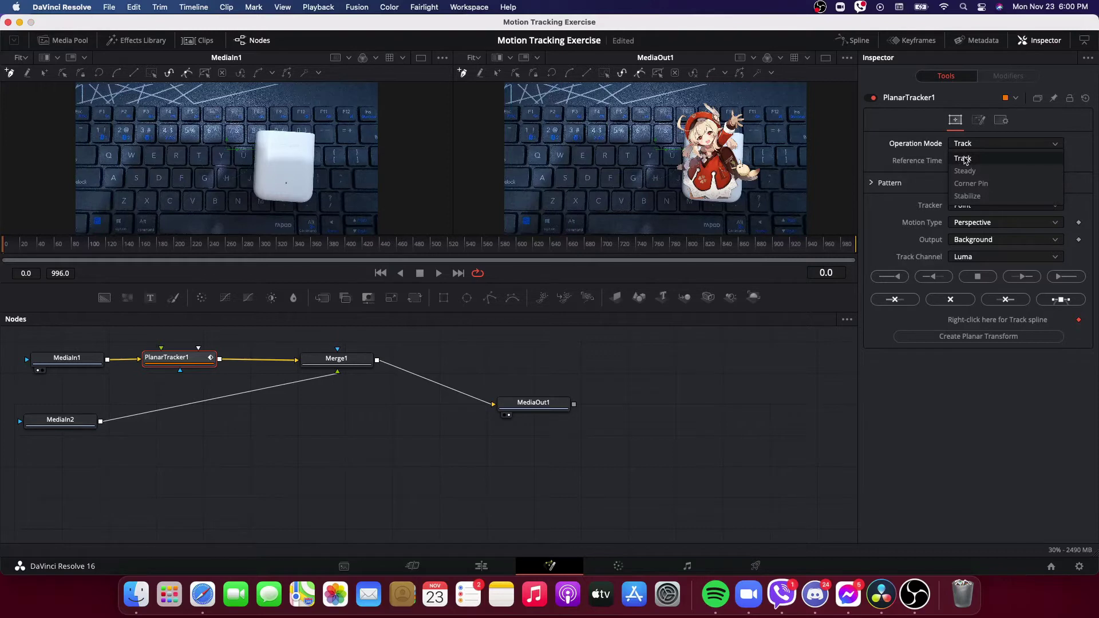
pyautogui.click(967, 161)
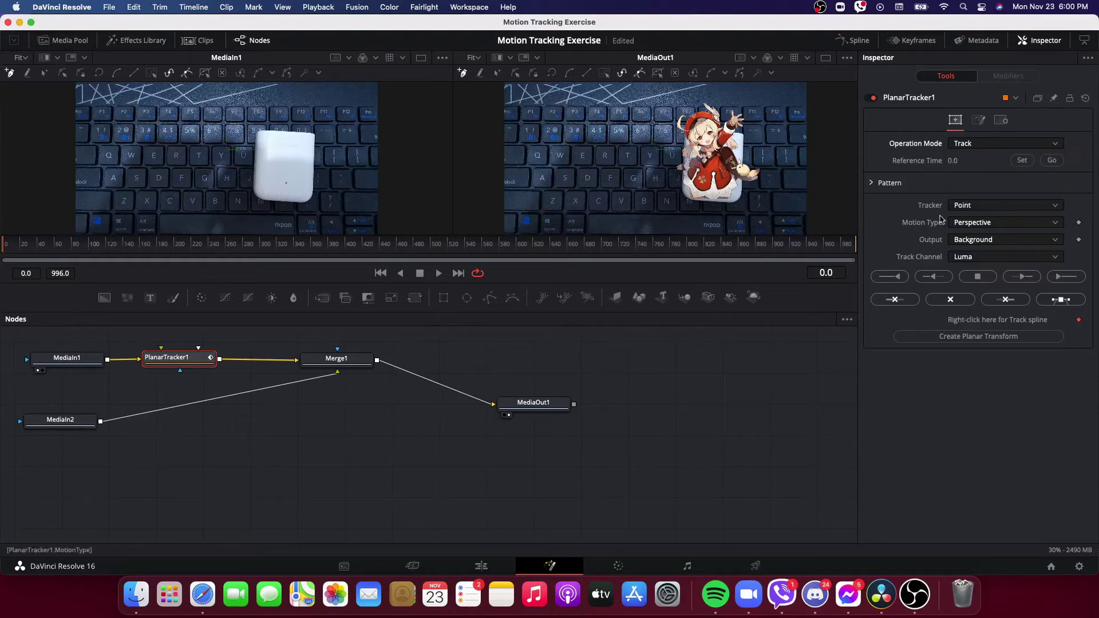
pyautogui.click(993, 210)
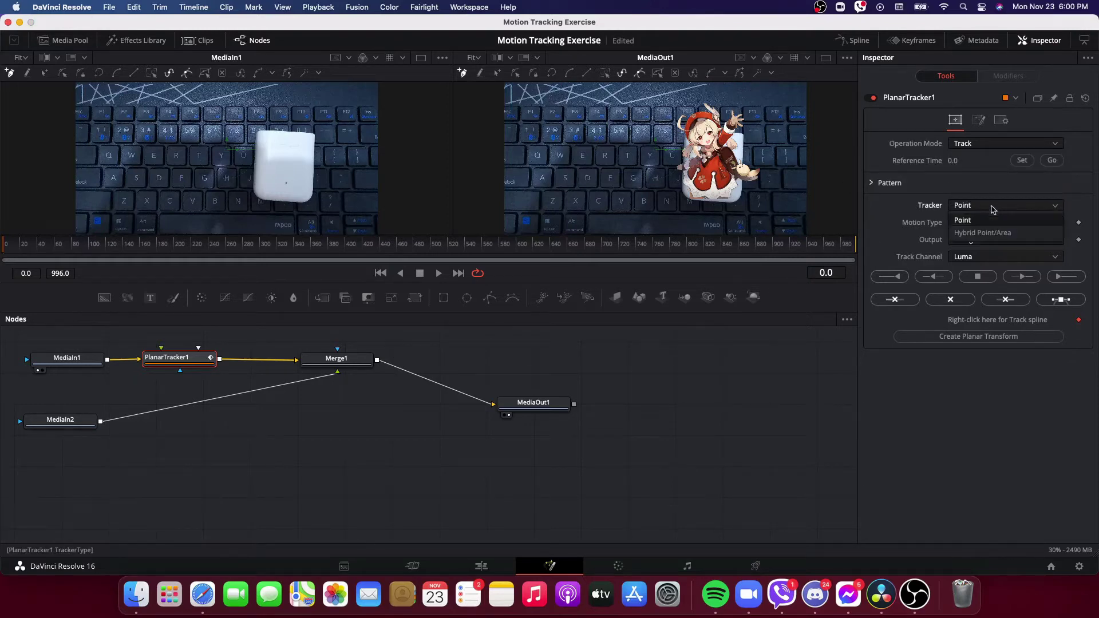
pyautogui.click(981, 222)
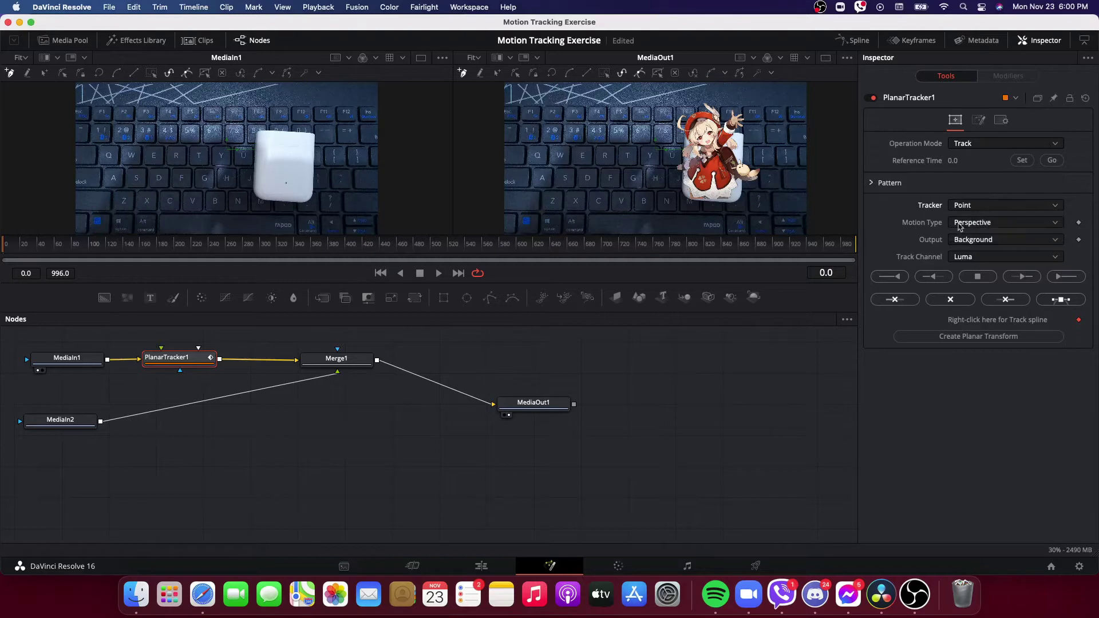
# Set the planar tracker's motion type to Translation, its output to Background and its track channel to Luma
pyautogui.click(1011, 225)
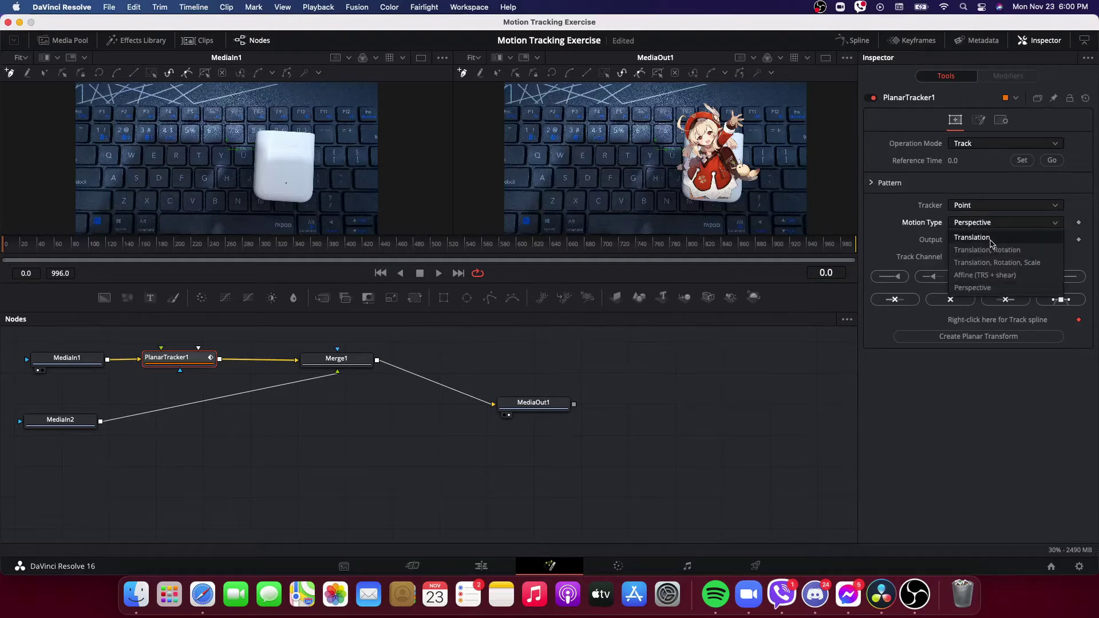
pyautogui.click(993, 237)
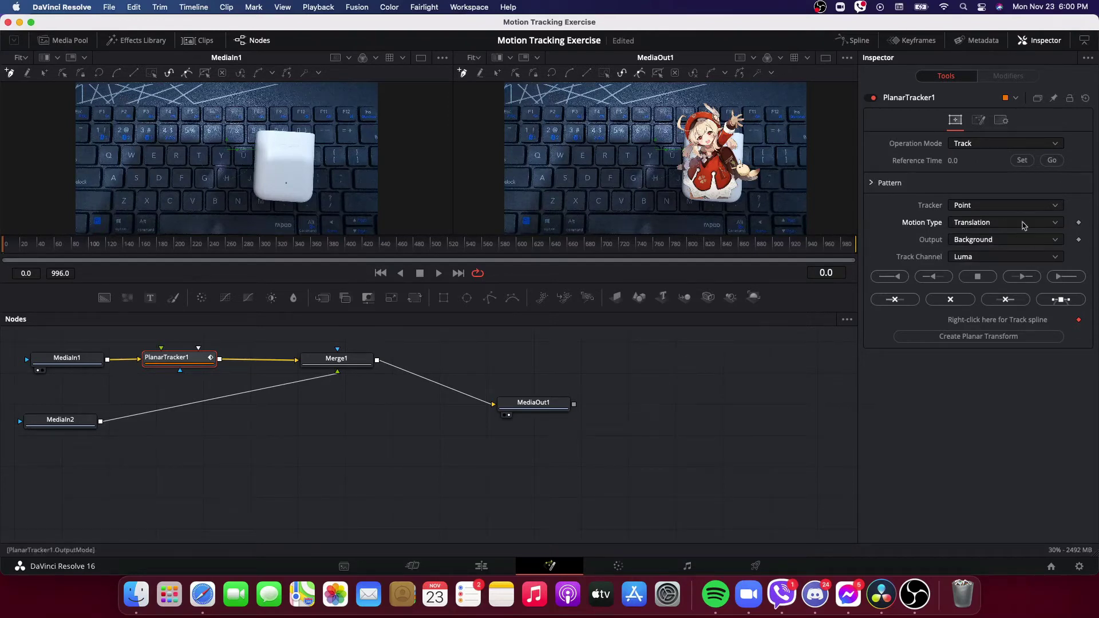
pyautogui.click(987, 224)
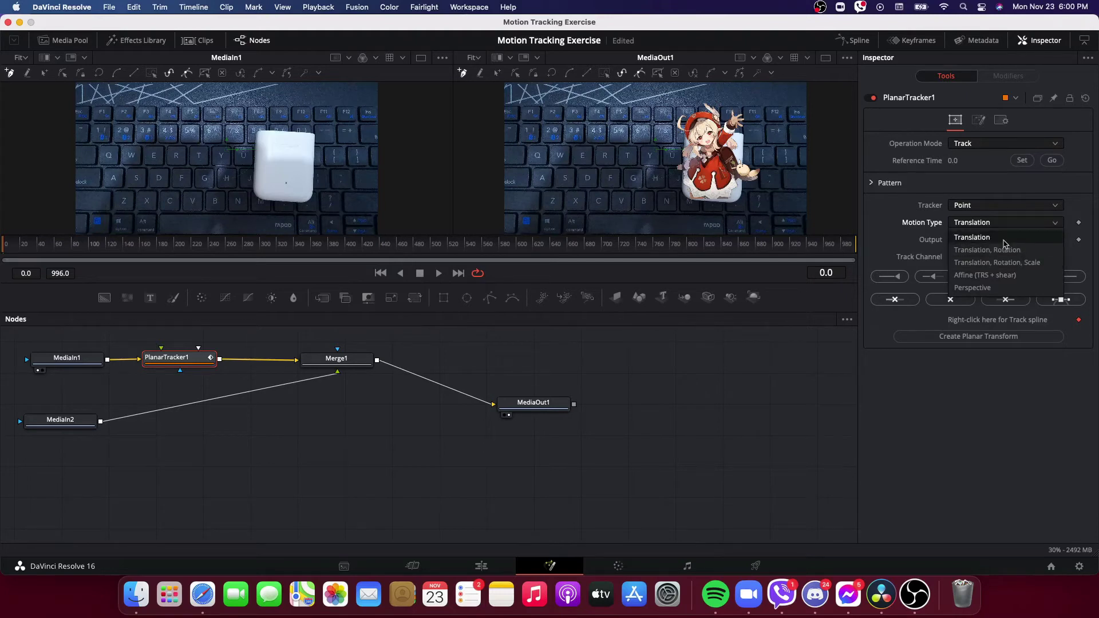
pyautogui.click(1004, 239)
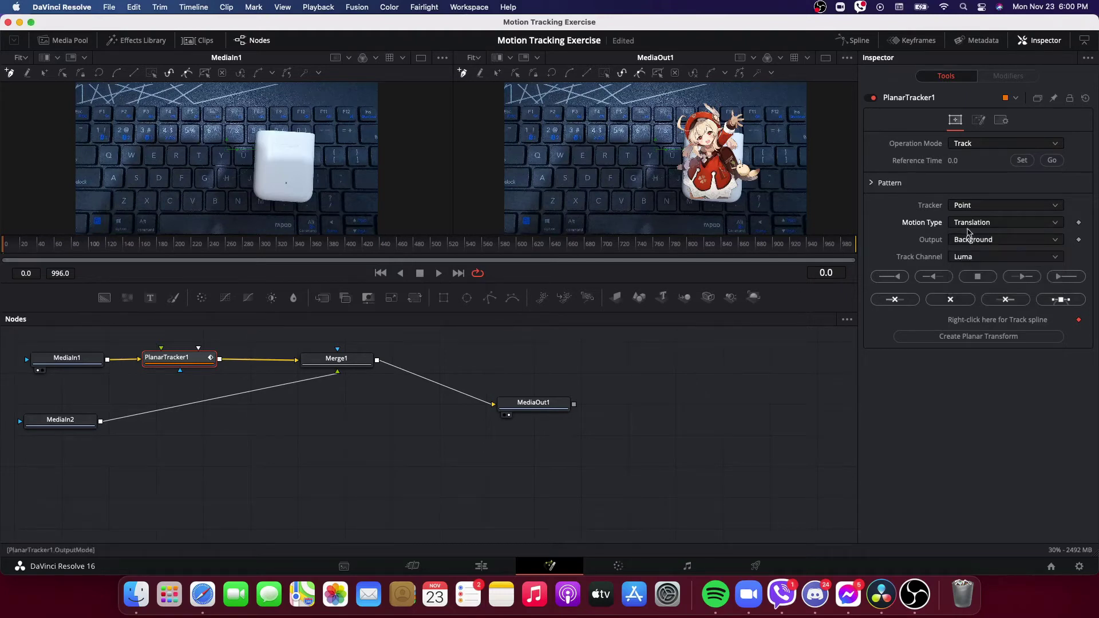
pyautogui.click(973, 242)
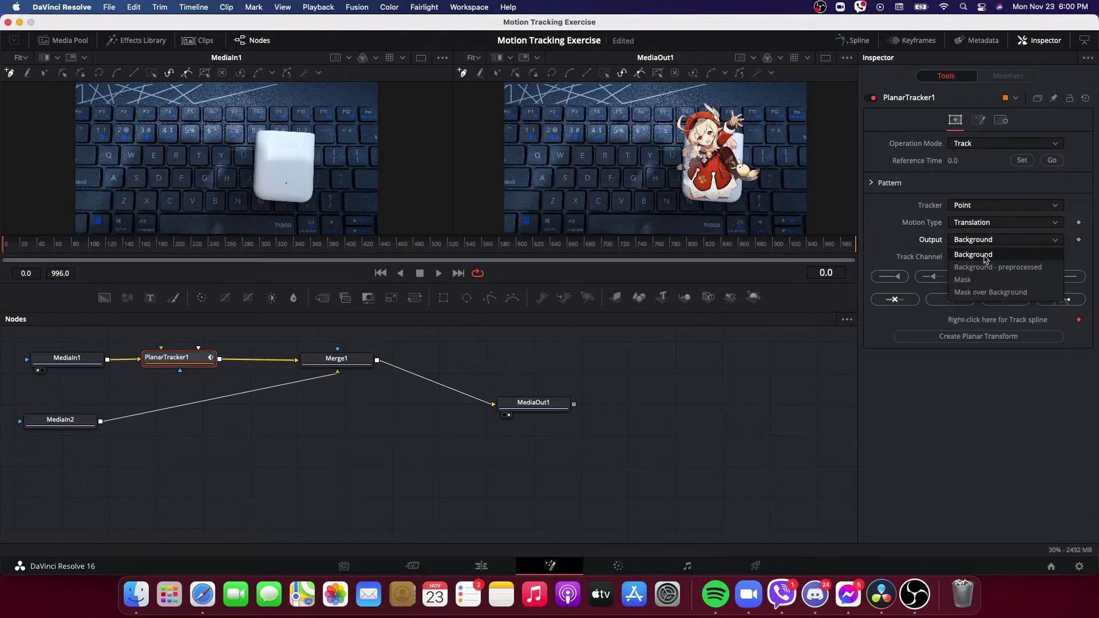
pyautogui.click(985, 256)
pyautogui.click(970, 261)
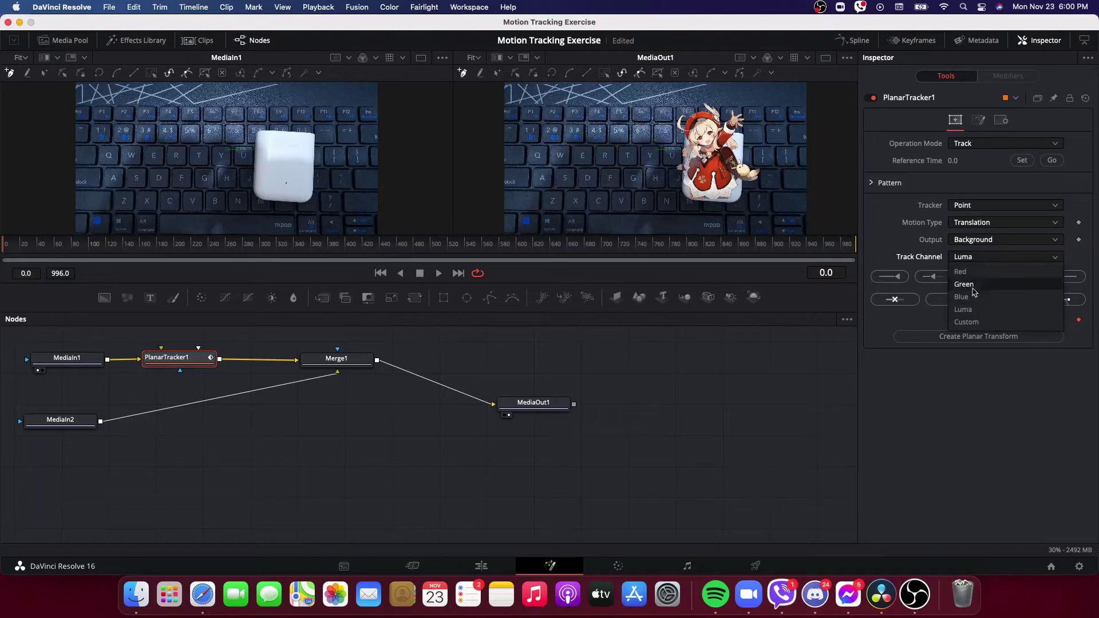
pyautogui.click(970, 310)
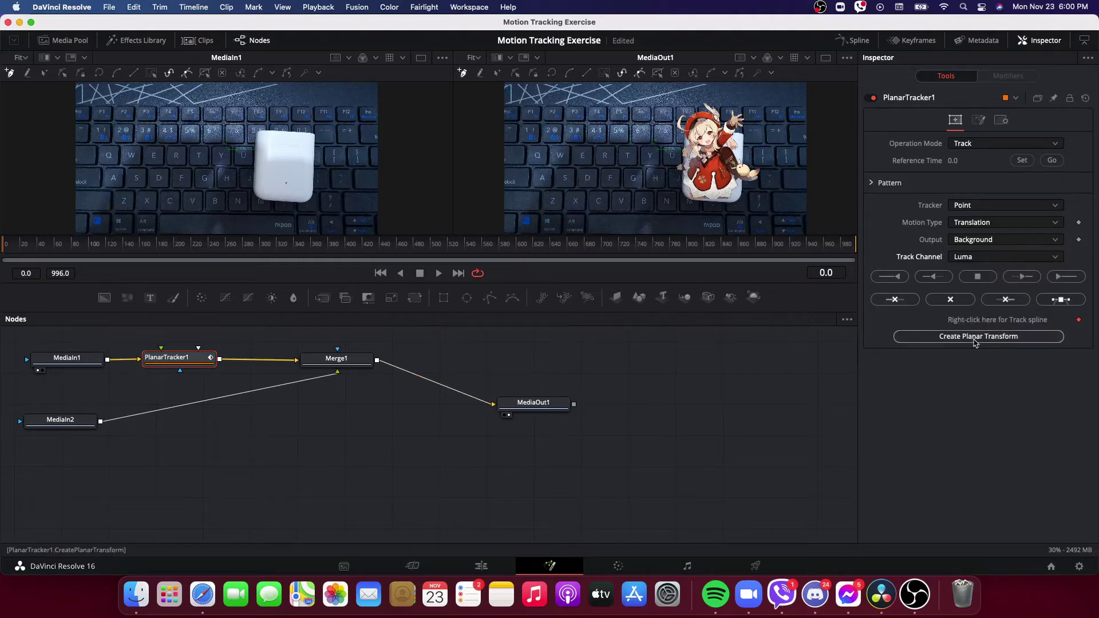
# Create a planar transform from the tracker, and track the white case, outlined in the MediaIn1 view, to the end of the clip
pyautogui.click(986, 340)
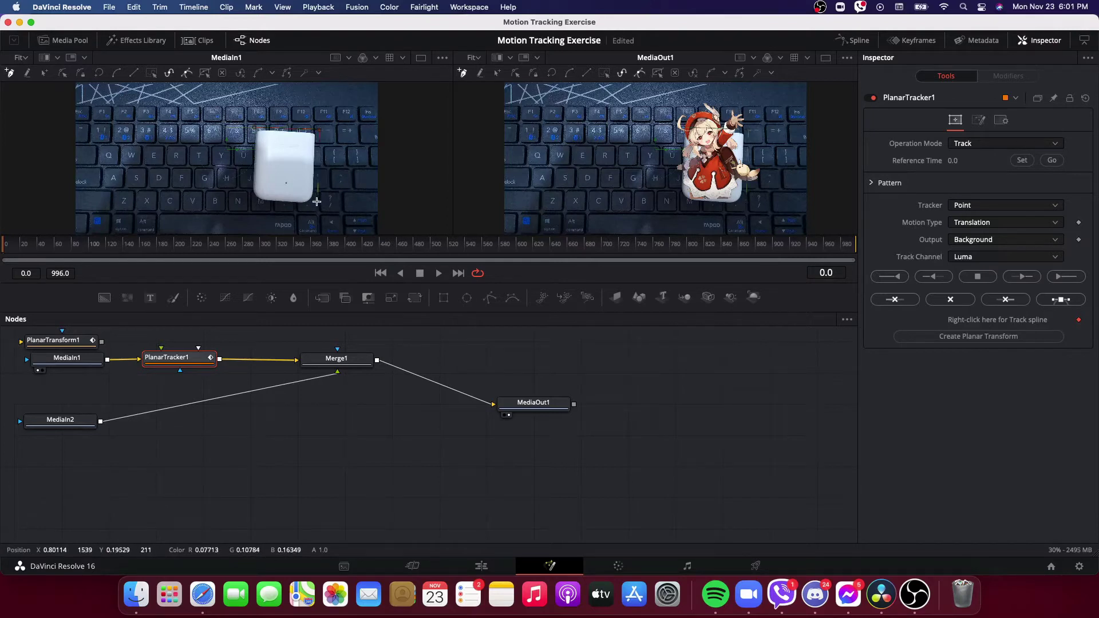
pyautogui.click(256, 132)
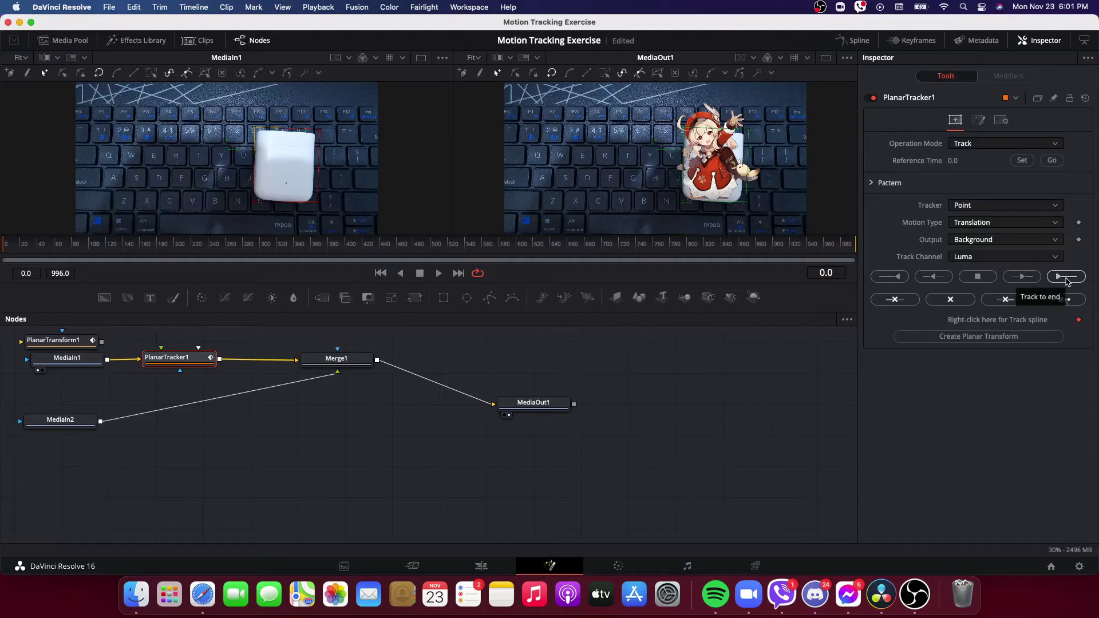
pyautogui.click(1067, 280)
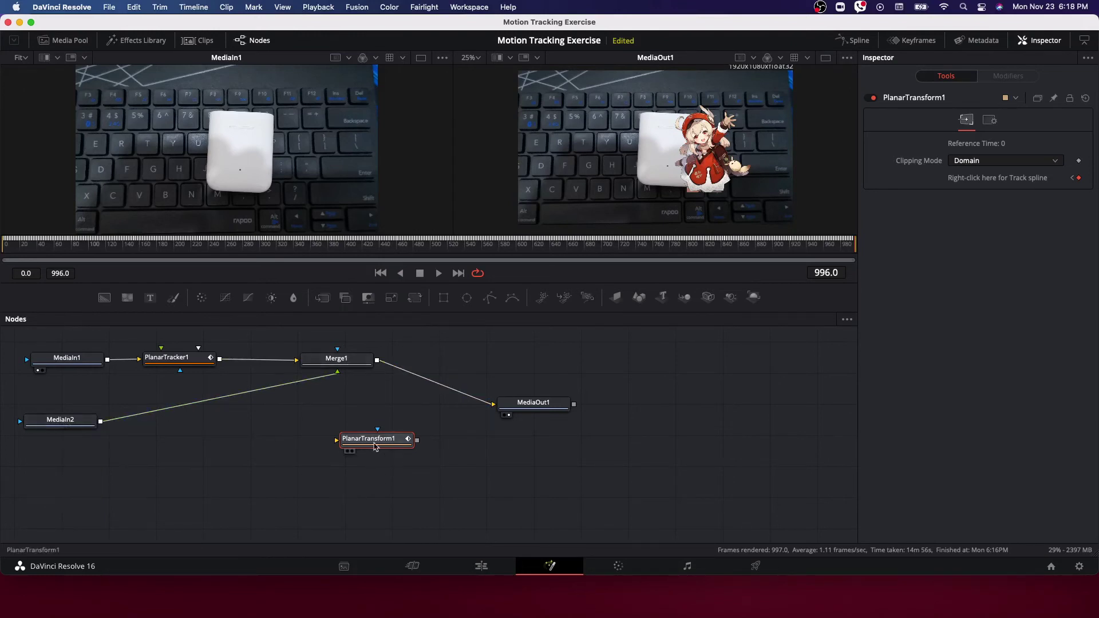
# Insert the planar transform between MediaIn2 and Merge1, and check the composite from the first frame to frame 225
pyautogui.moveTo(377, 445); pyautogui.dragTo(169, 410)
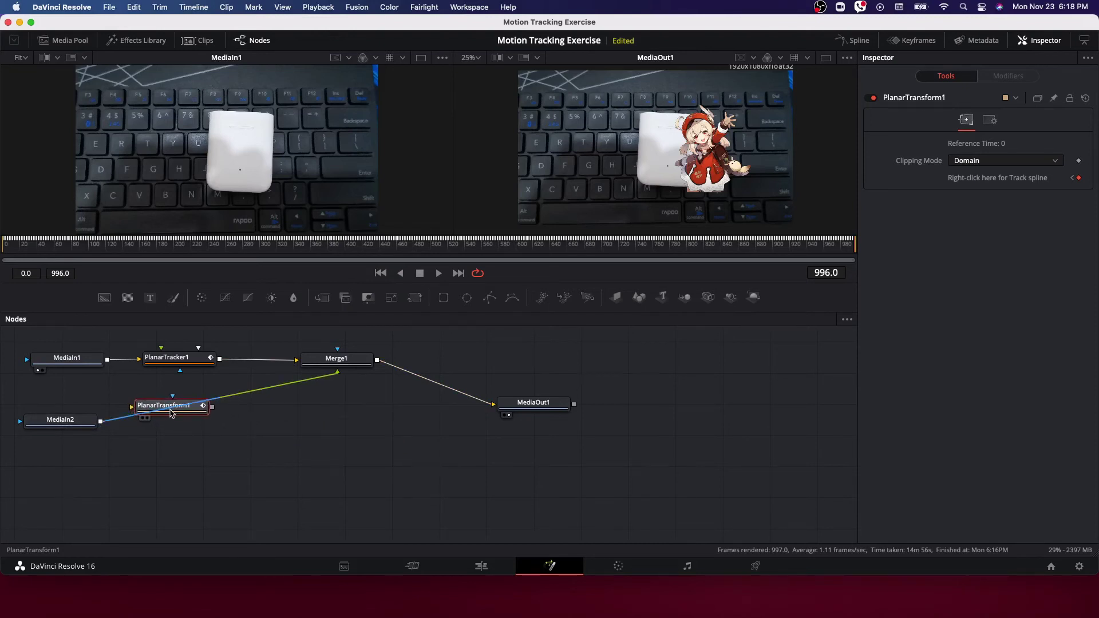
pyautogui.moveTo(171, 411); pyautogui.dragTo(171, 413)
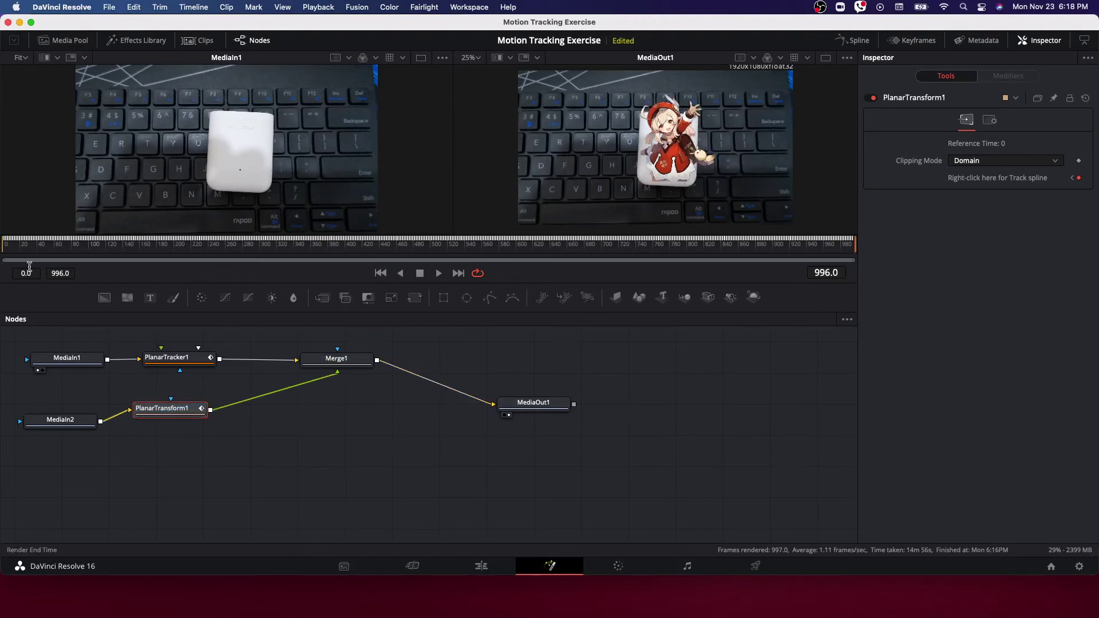
pyautogui.click(4, 245)
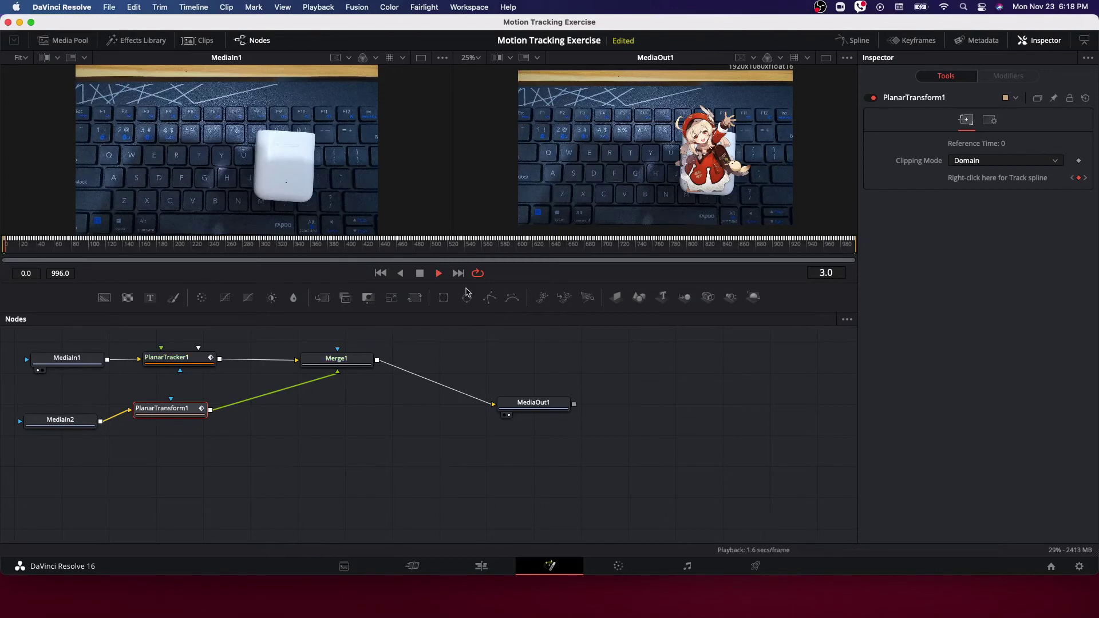
pyautogui.click(420, 275)
pyautogui.moveTo(8, 248); pyautogui.dragTo(196, 248)
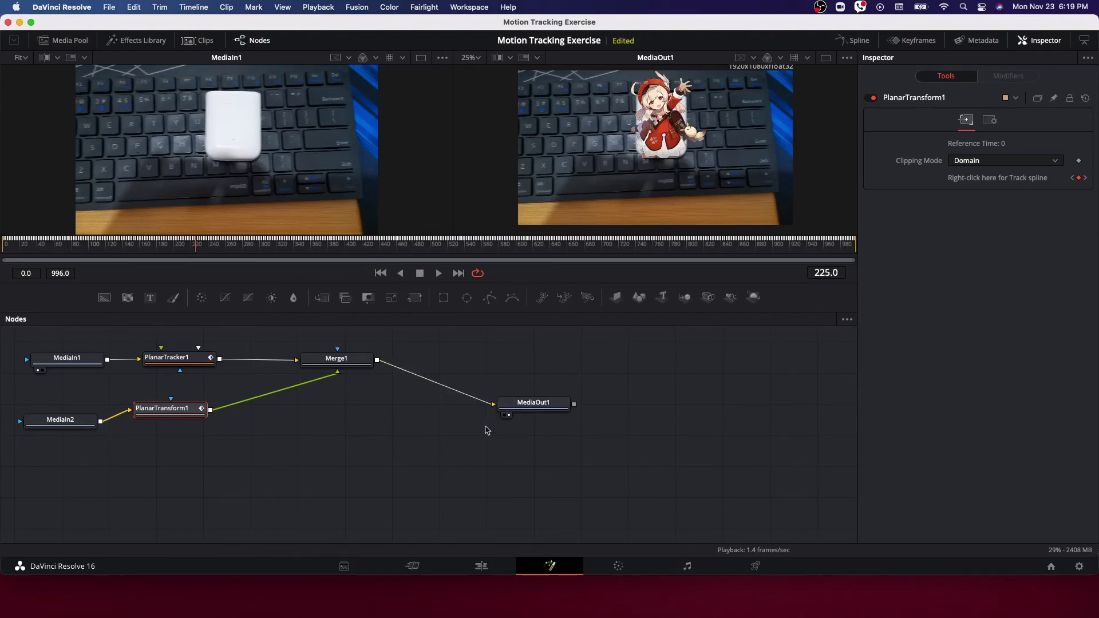
# Go to the Deliver page and remove all three completed jobs from the render queue
pyautogui.click(485, 569)
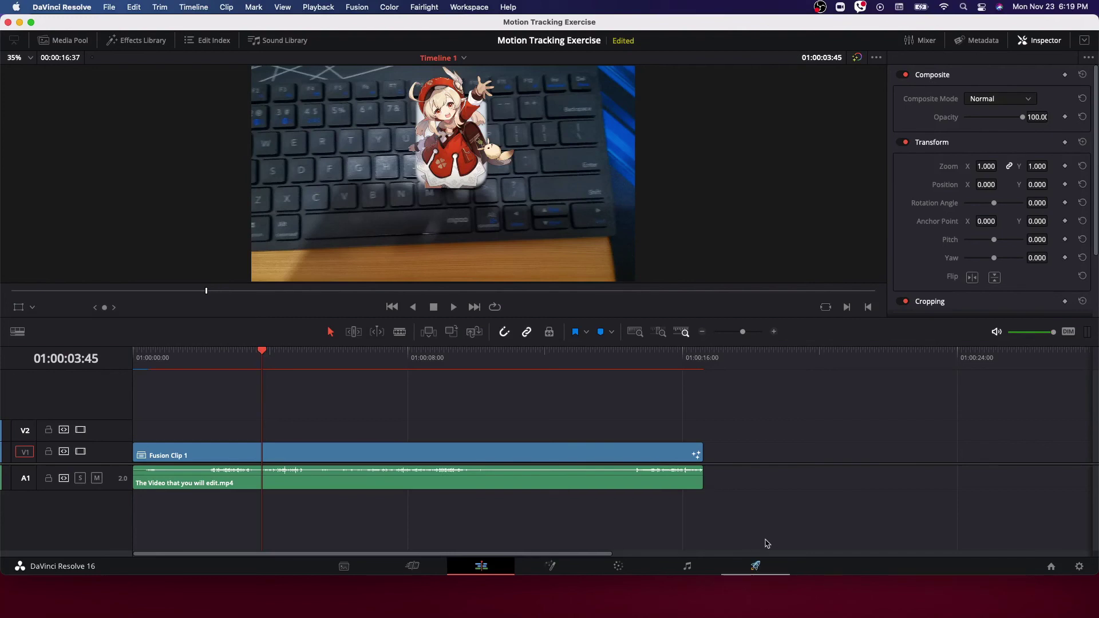
pyautogui.click(756, 566)
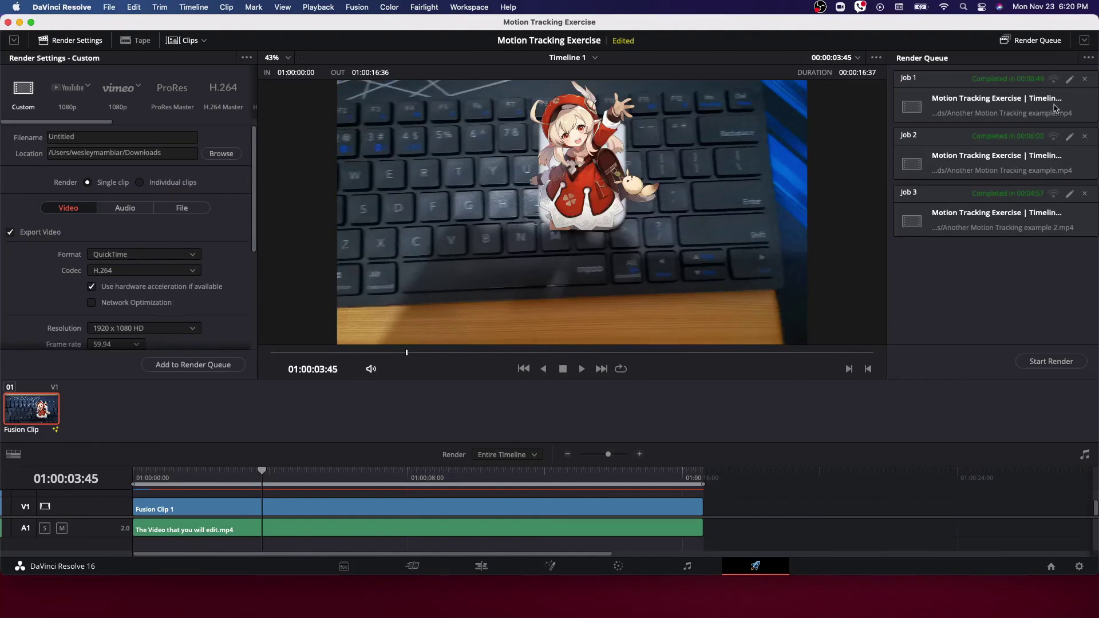
pyautogui.click(1084, 80)
pyautogui.click(1084, 80)
pyautogui.click(1084, 80)
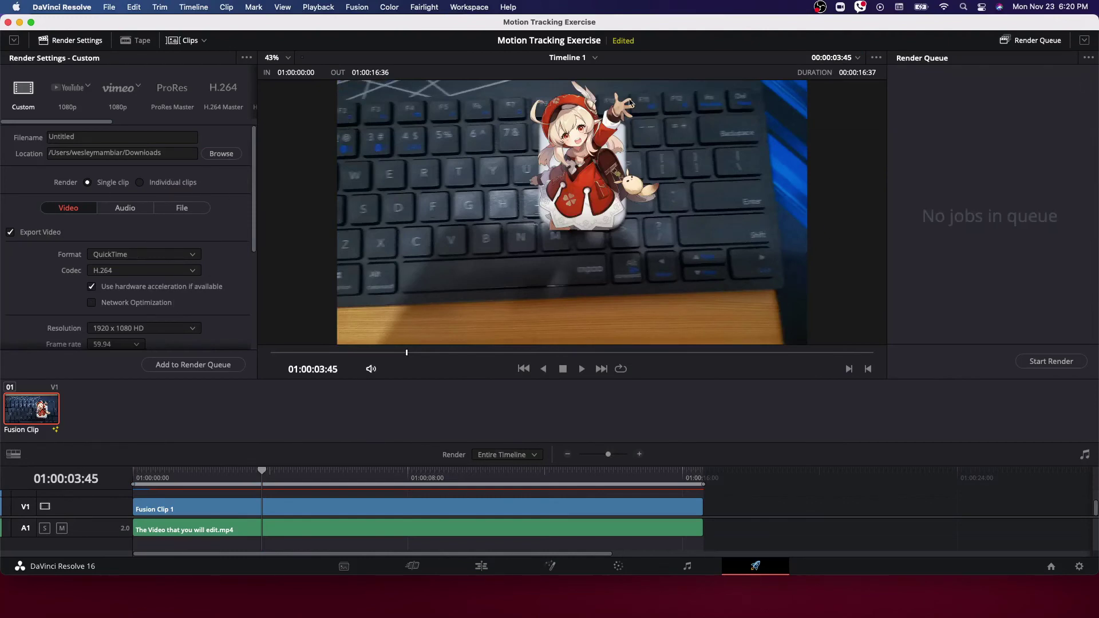
# Name the render file "Motion Tracking using Davinci" and set its export format to MP4
pyautogui.click(130, 141)
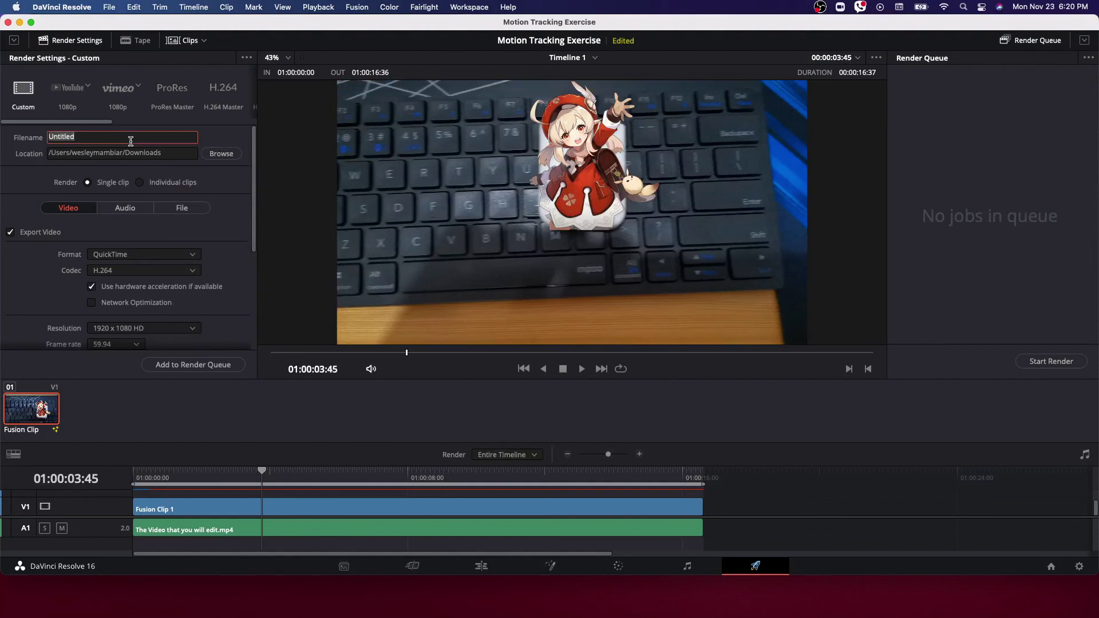
pyautogui.write('Motion Tracking using Davinci')
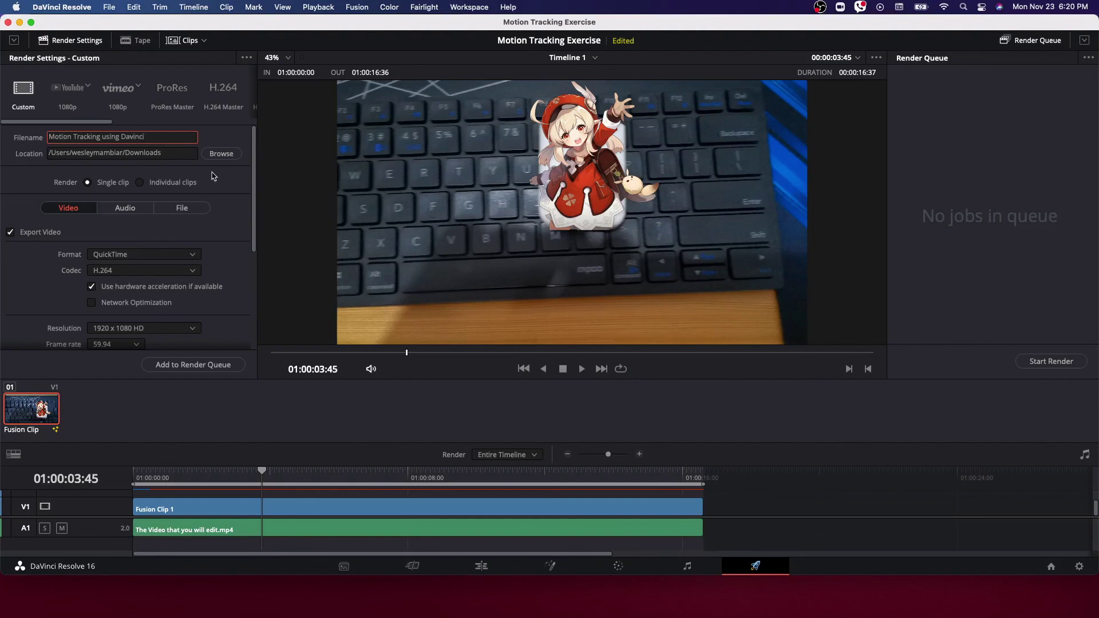
pyautogui.click(139, 257)
pyautogui.click(143, 344)
pyautogui.scroll(-3, 143, 257)
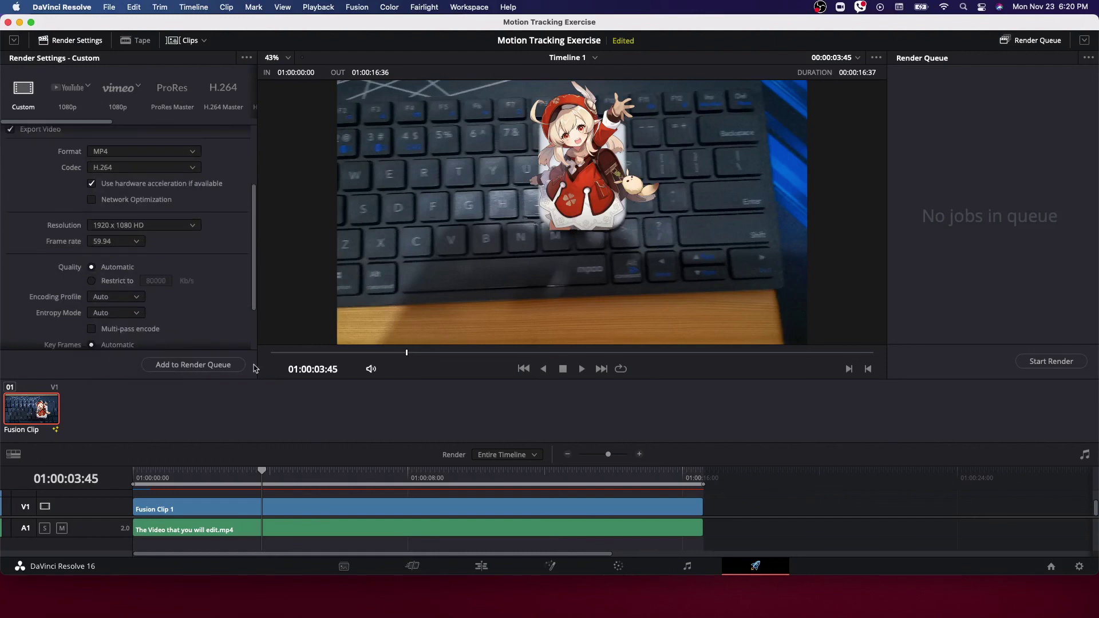
# Add the MP4 export to the render queue and start rendering it
pyautogui.click(201, 367)
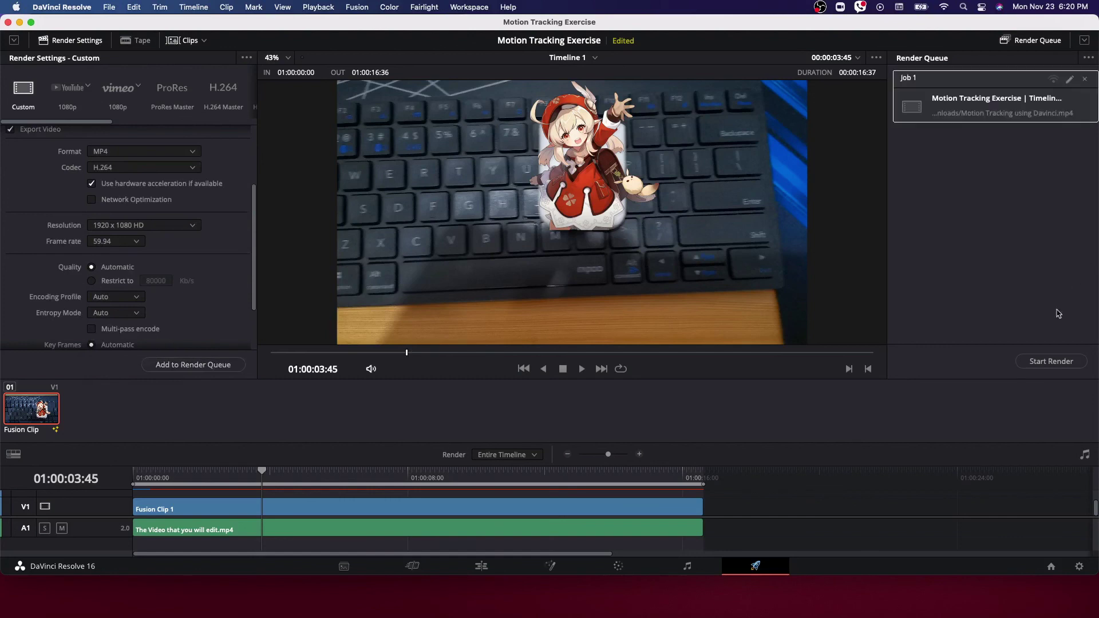
pyautogui.click(1049, 365)
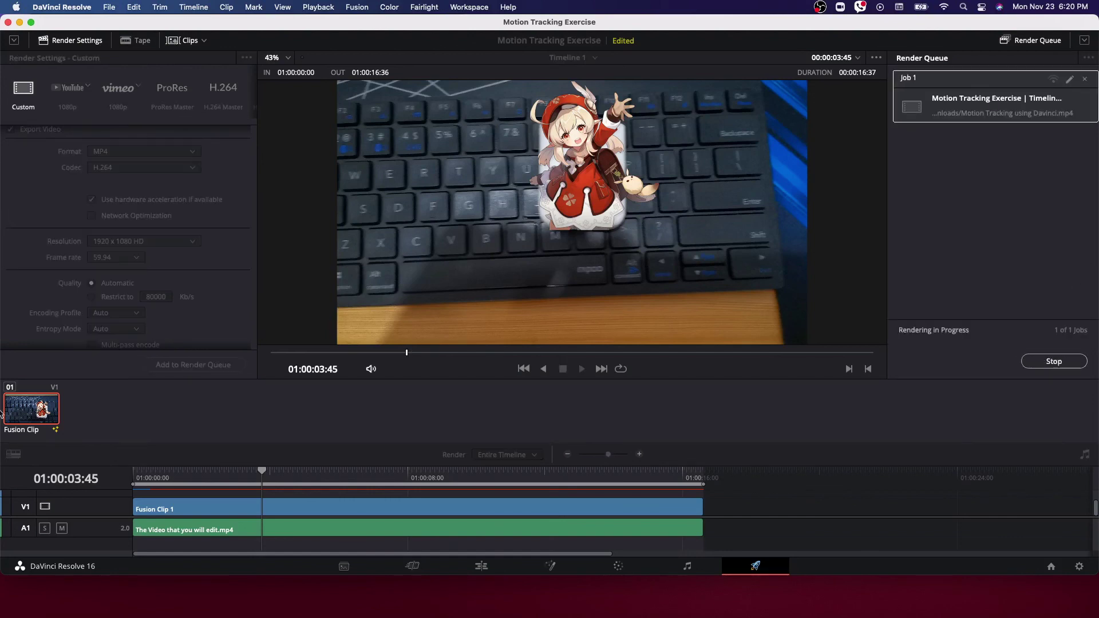
pyautogui.scroll(-1, 129, 263)
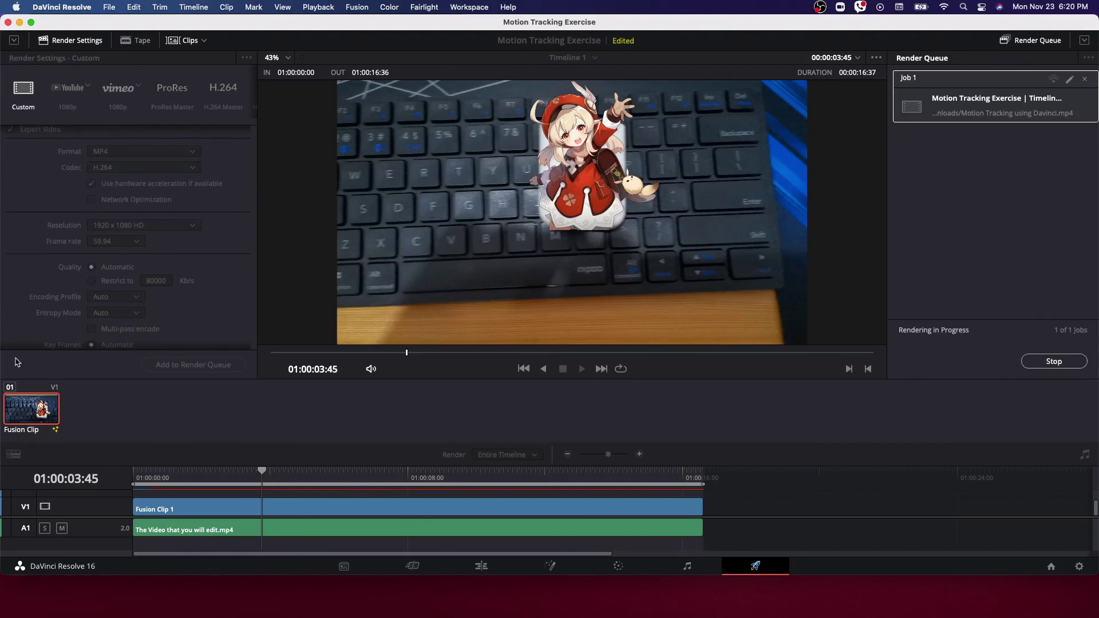